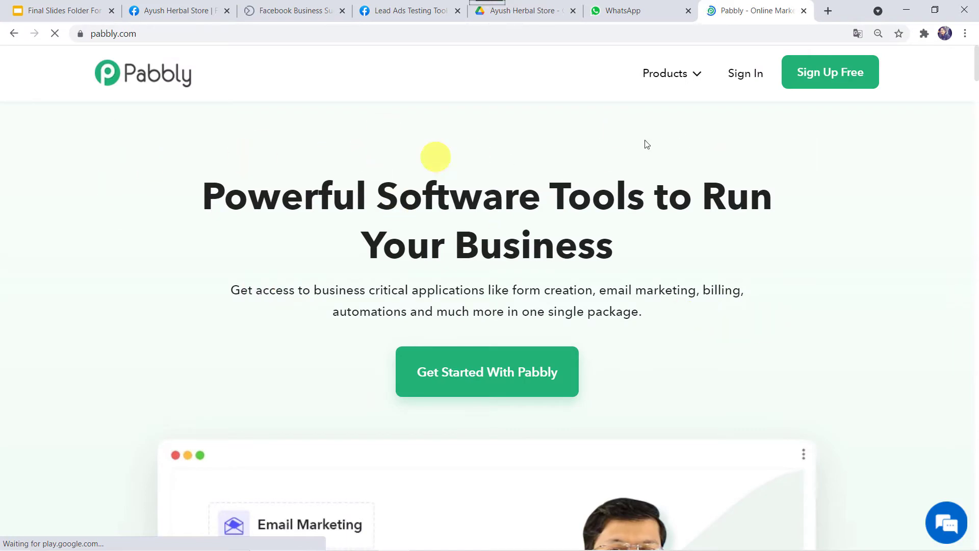
- Sign in from the Connect product page and launch Pabbly Connect from the account's apps
mouse_move(667, 73)
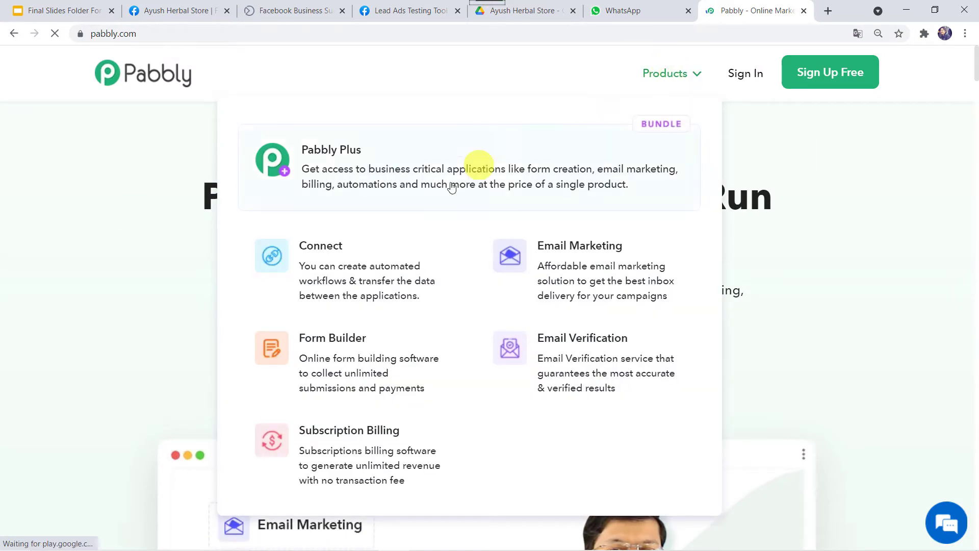
click(365, 270)
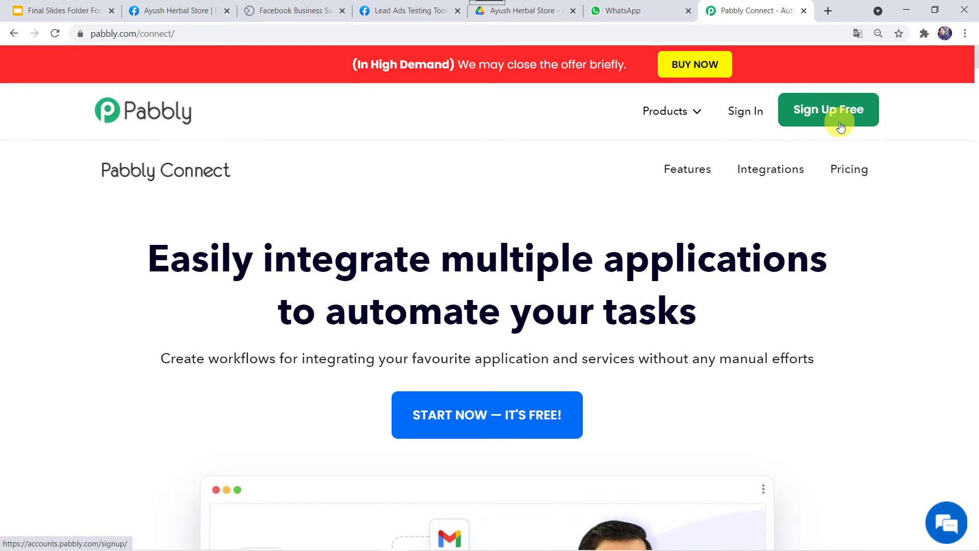
click(742, 111)
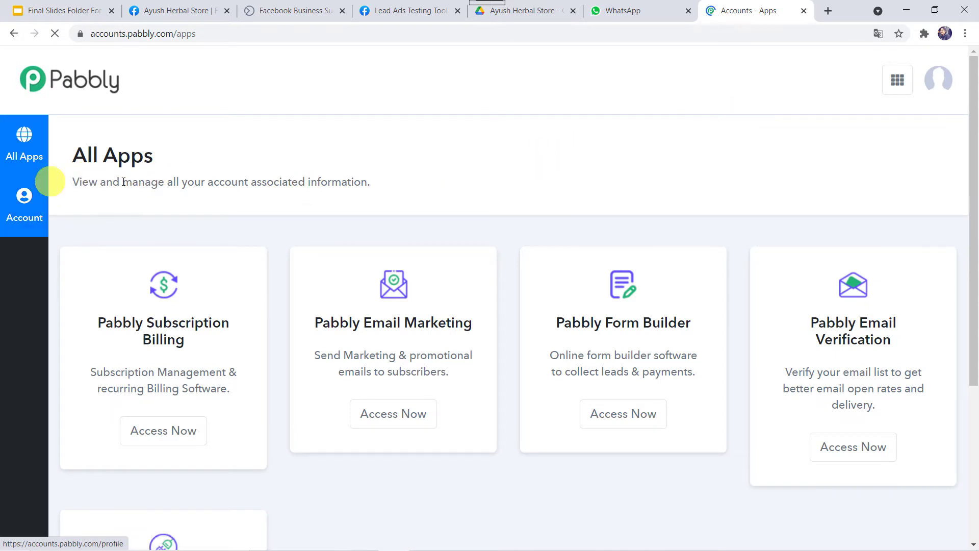
scroll(188, 265, down, 5)
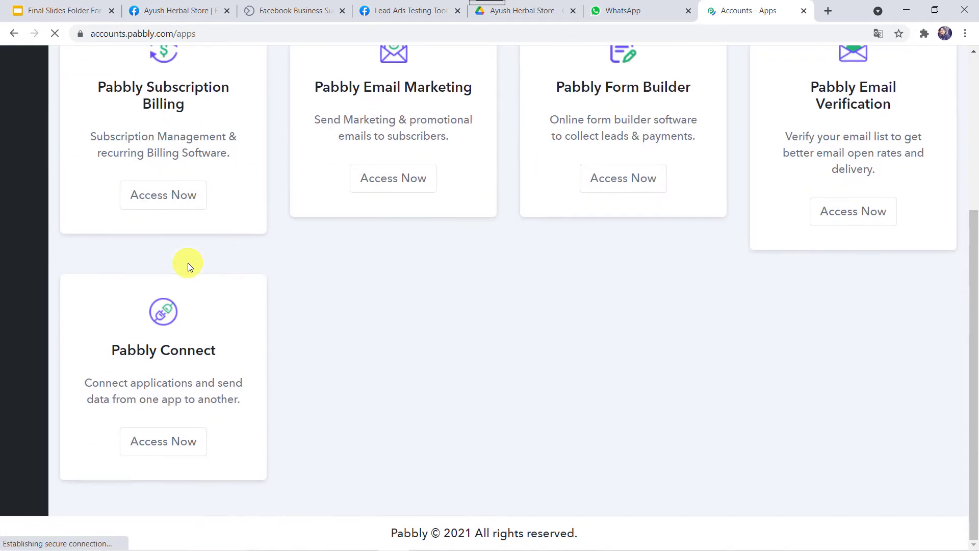
click(164, 446)
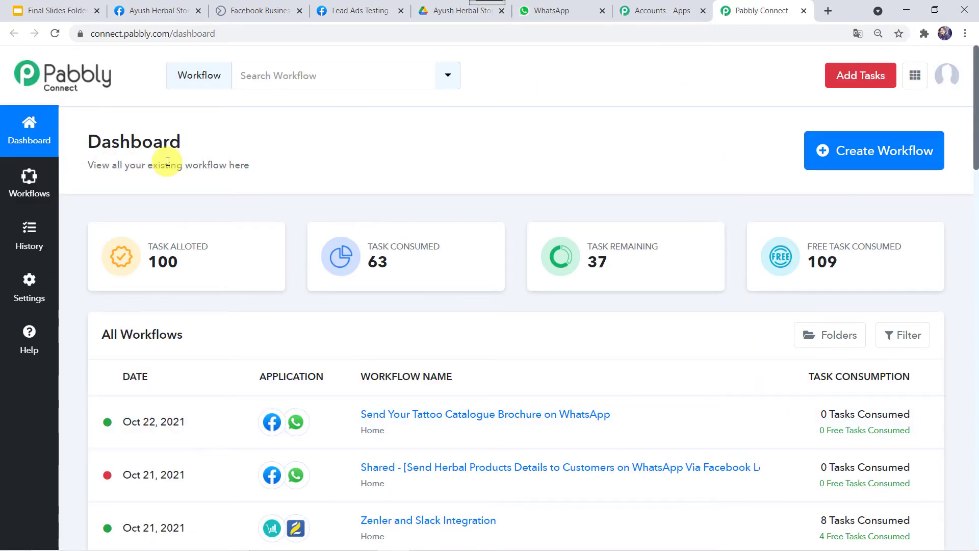
- Create a workflow with the pasted name 'Send Your Herbal Products Brochure on WhatsApp'
click(870, 159)
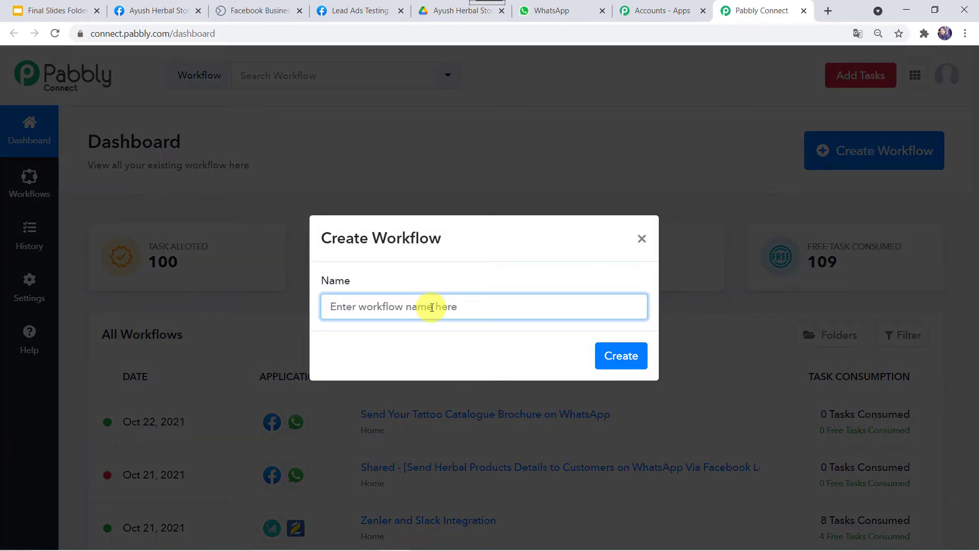
text(Send Your Herbal Products Brochure on WhatsApp)
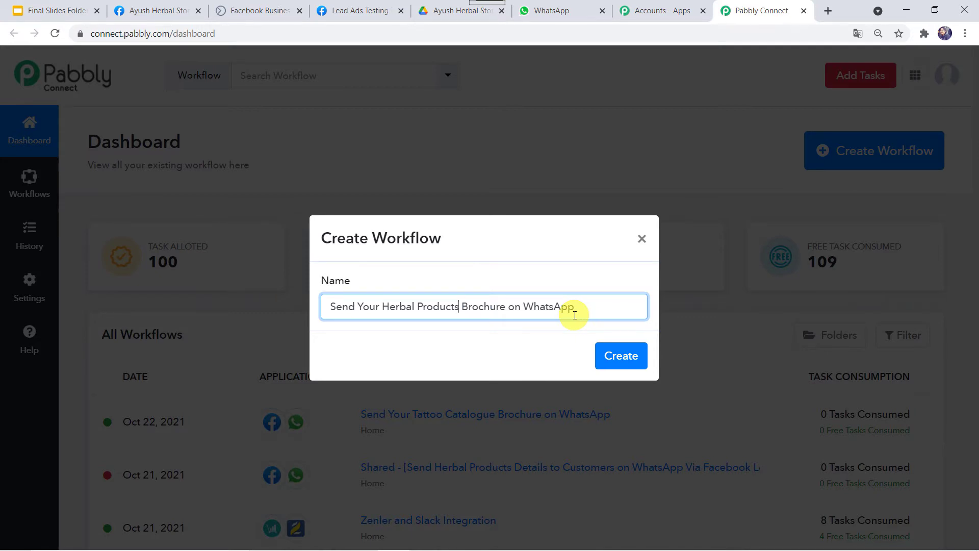
click(622, 355)
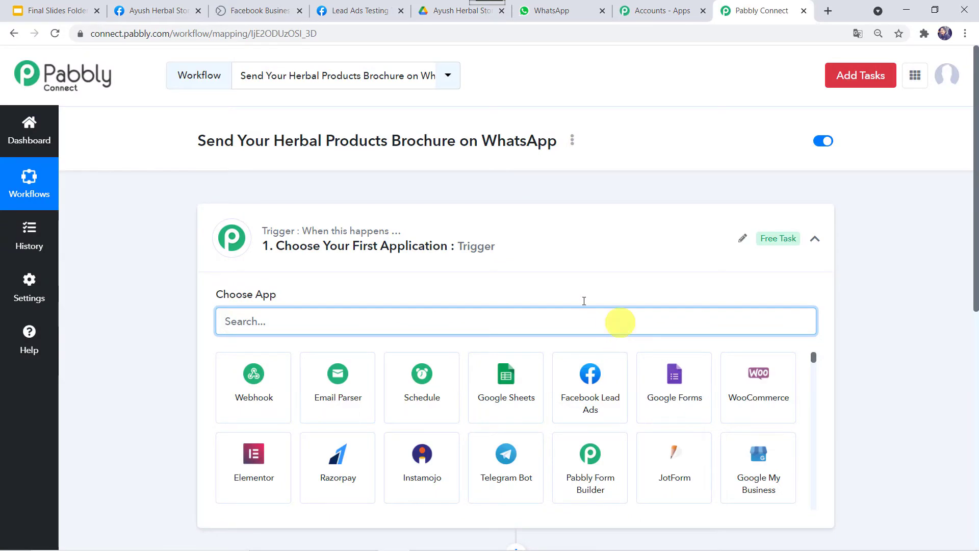
- Set the trigger app to Facebook Lead Ads, found by searching 'face', with event New Lead
click(607, 241)
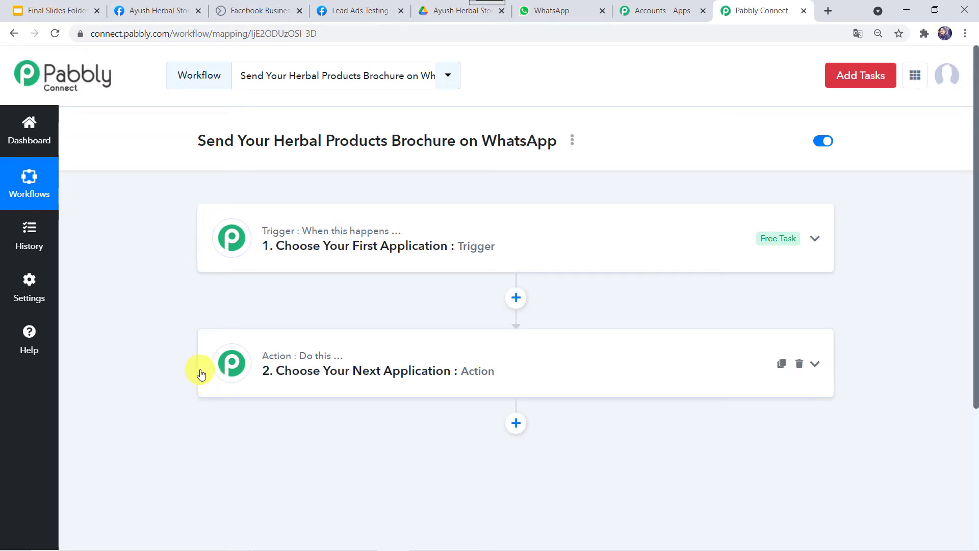
click(527, 258)
click(281, 321)
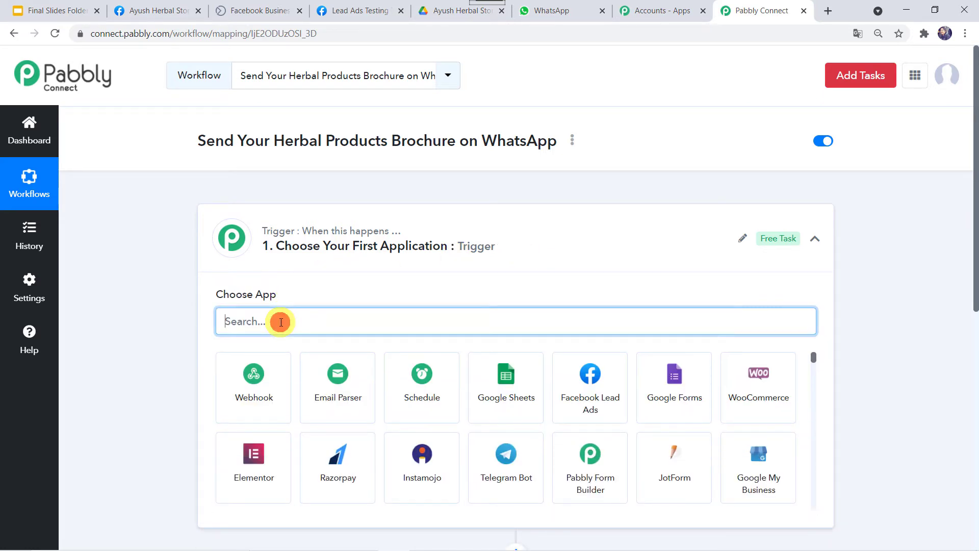
text(face)
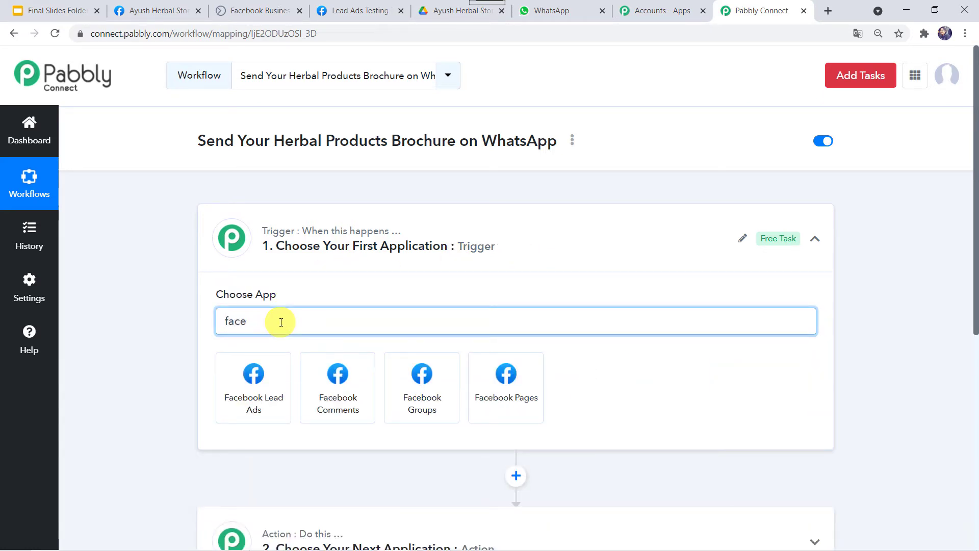
click(246, 381)
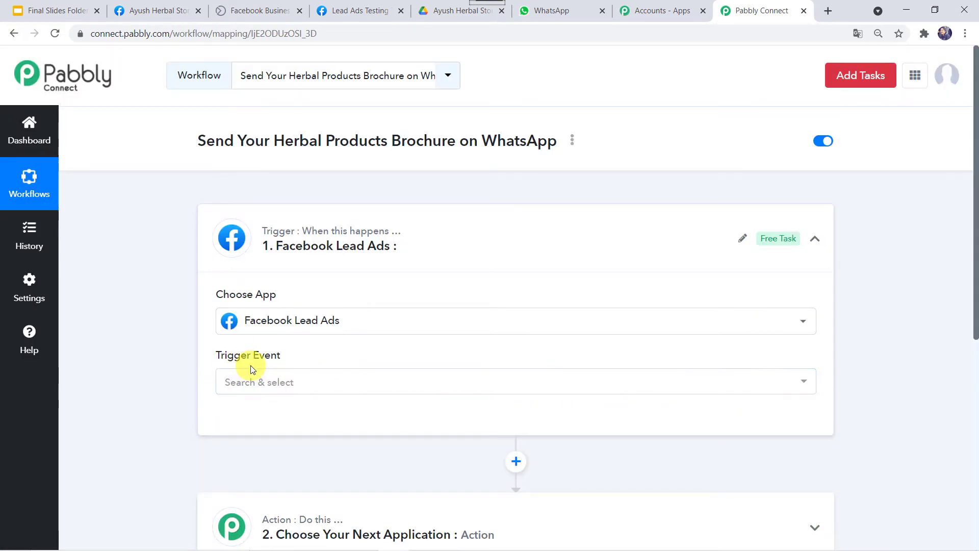
click(252, 386)
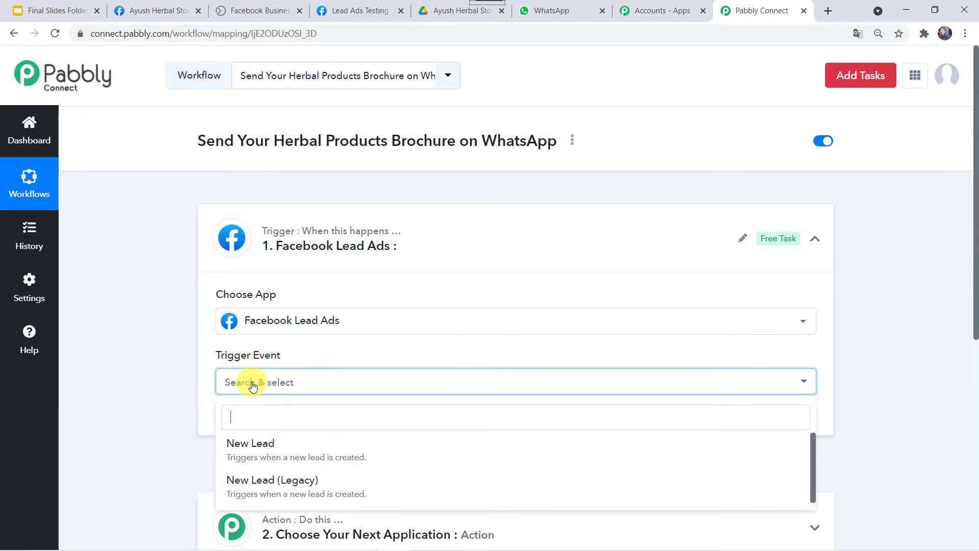
click(247, 442)
click(235, 386)
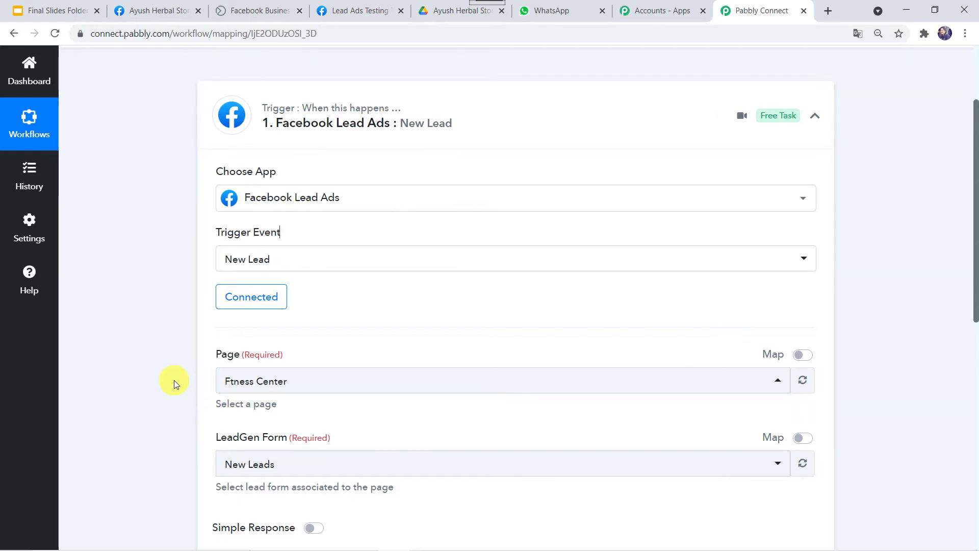
click(158, 10)
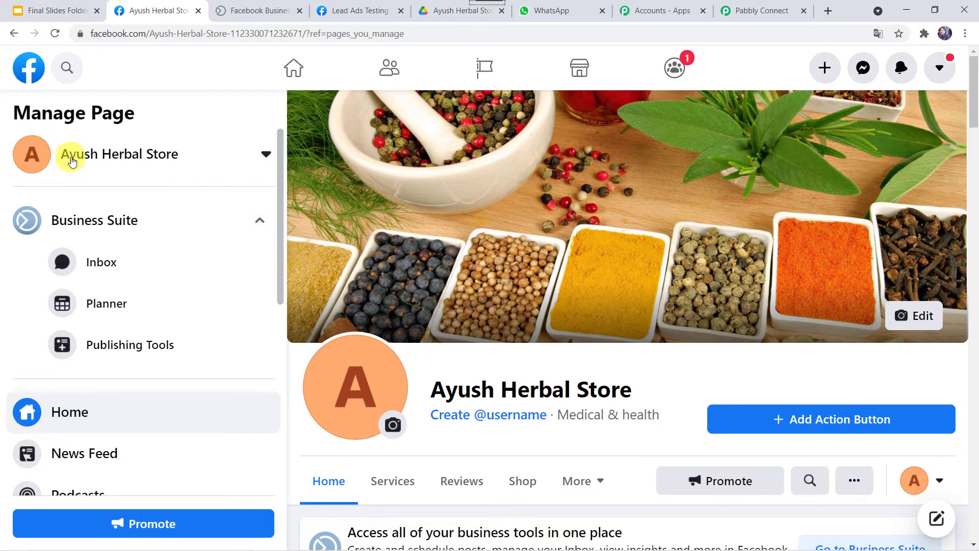
key(ctrl+Tab)
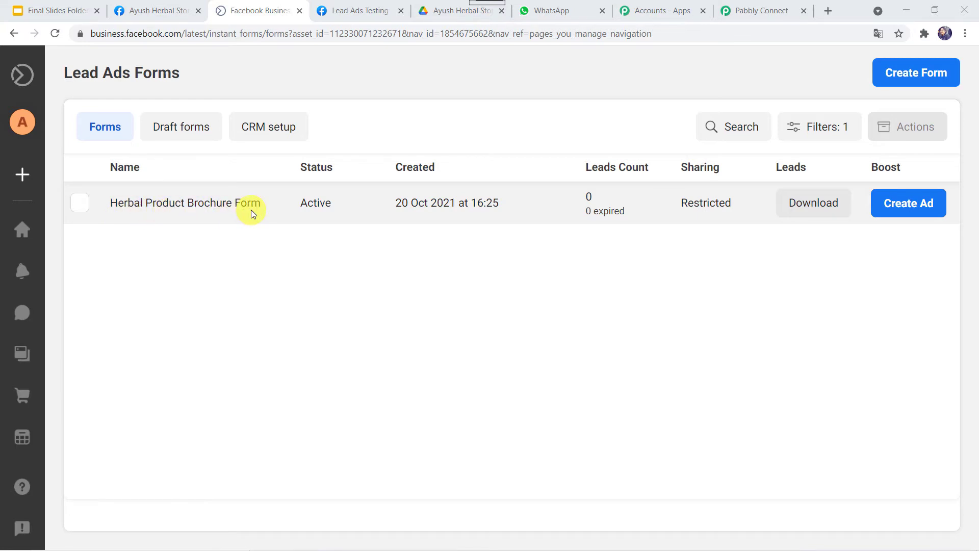
click(764, 12)
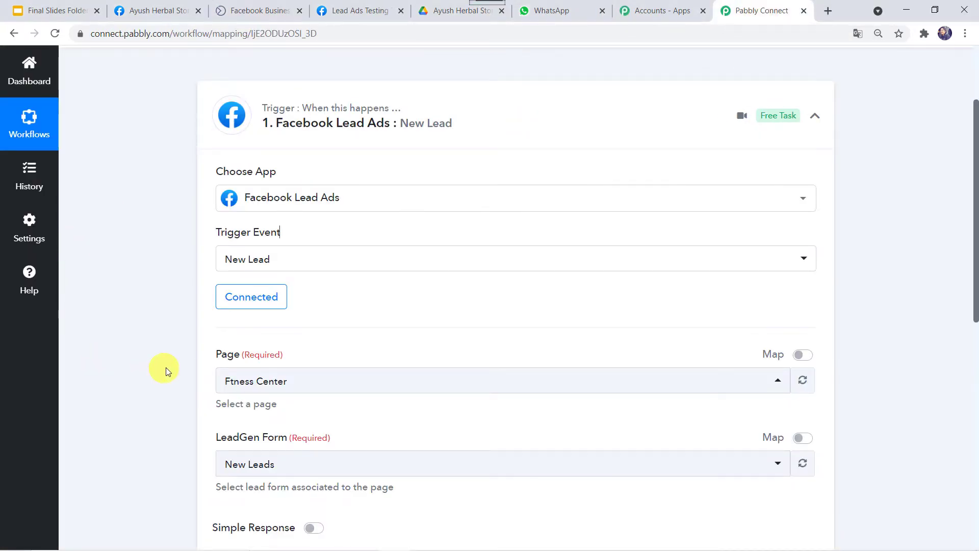
- Pick page Ayush Herbal Store (searching 'ayu') and lead form Herbal Product Brochure Form
click(292, 385)
text(ayu)
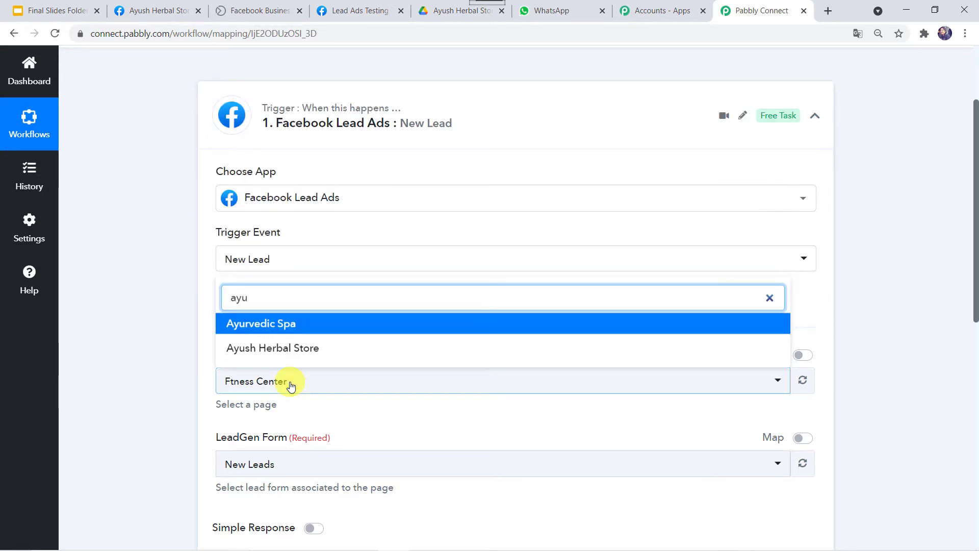
click(299, 352)
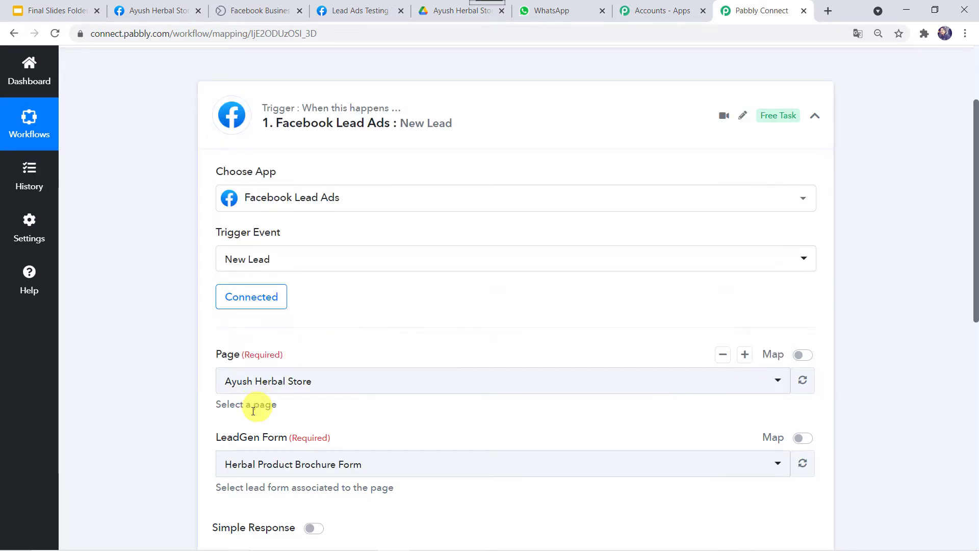
scroll(284, 447, down, 1)
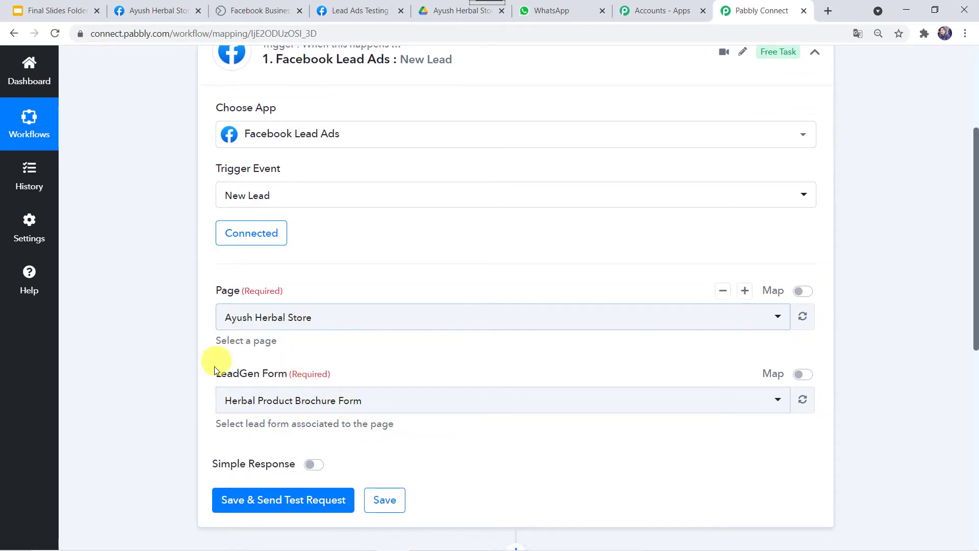
click(270, 401)
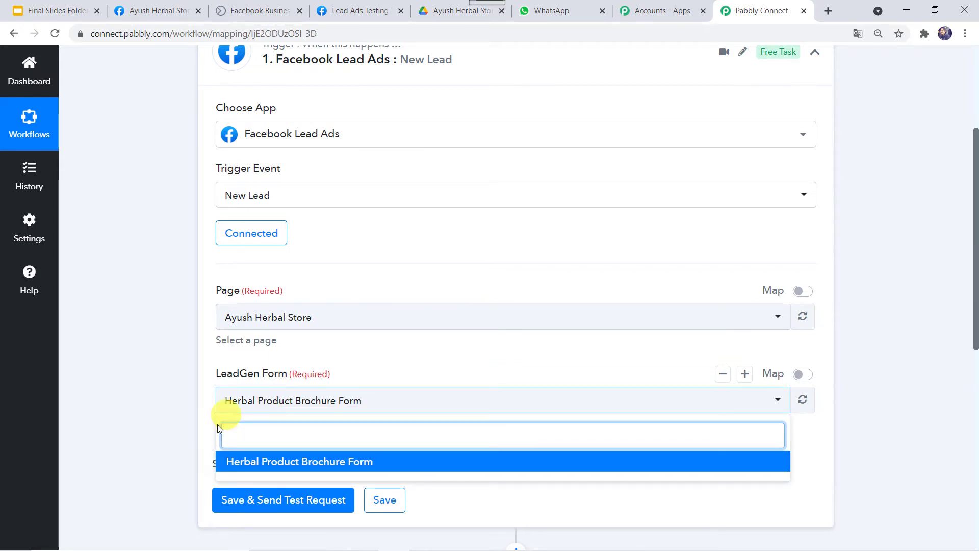
click(337, 464)
scroll(335, 463, down, 3)
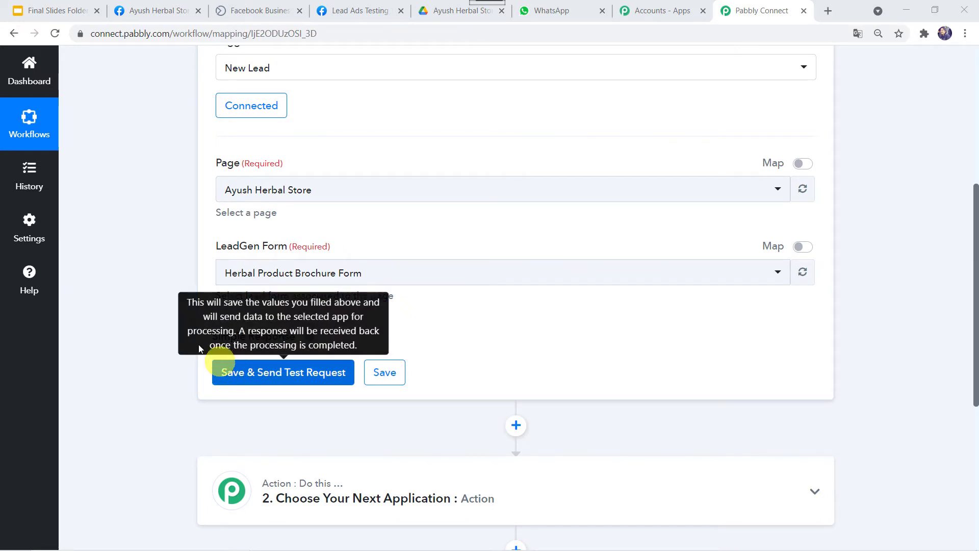
- Fill the test lead's email, full name and phone number in the Lead Ads Testing Tool
click(355, 13)
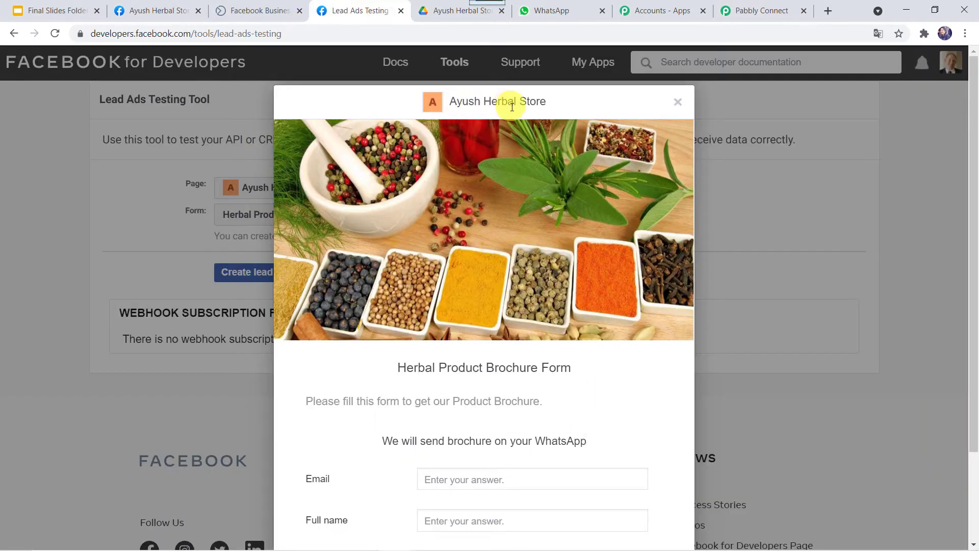
scroll(439, 367, down, 2)
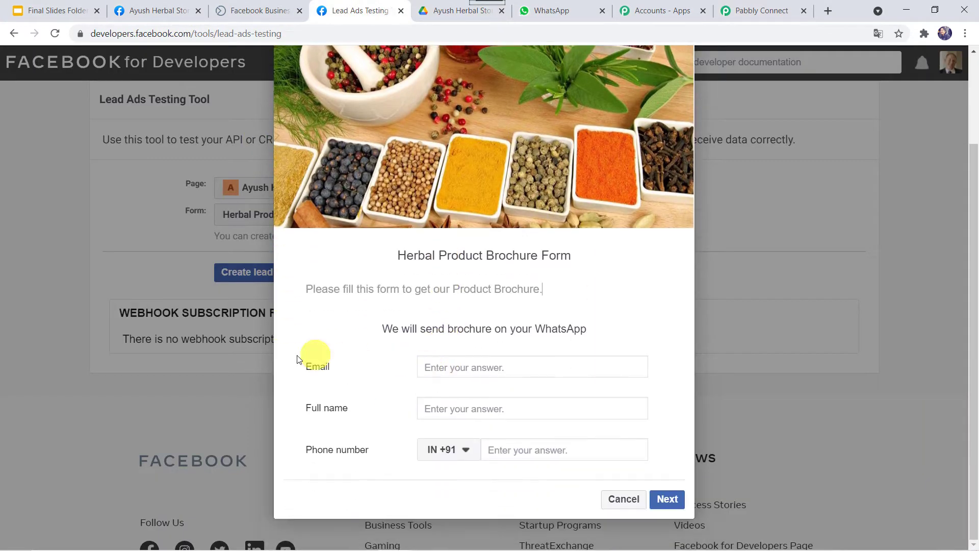
click(468, 369)
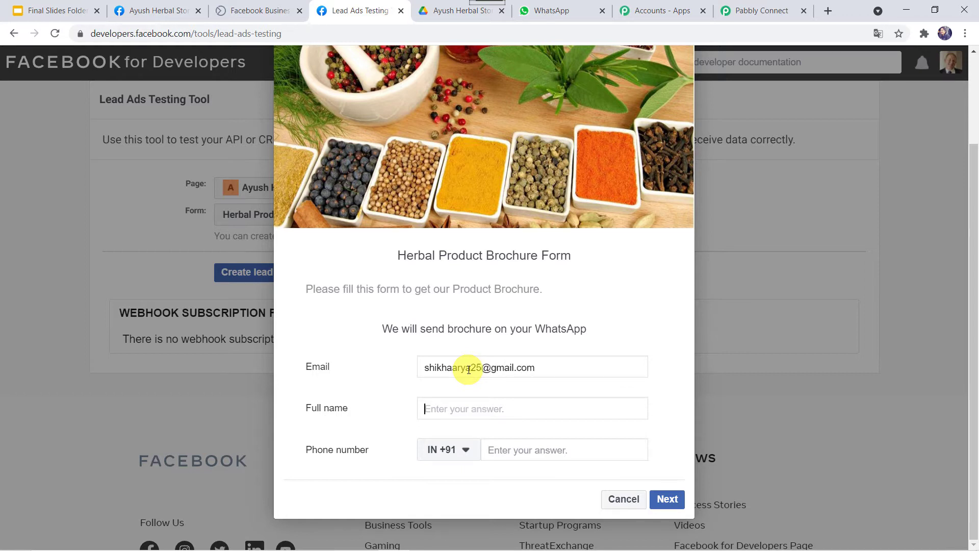
key(Tab)
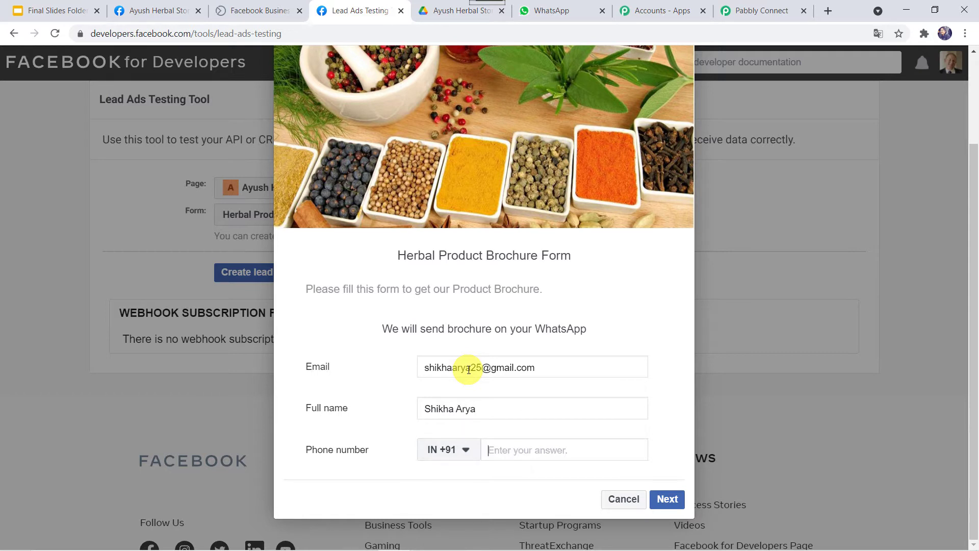
- Advance past the terms page, submit the test lead, and return to Pabbly Connect
click(664, 500)
click(665, 500)
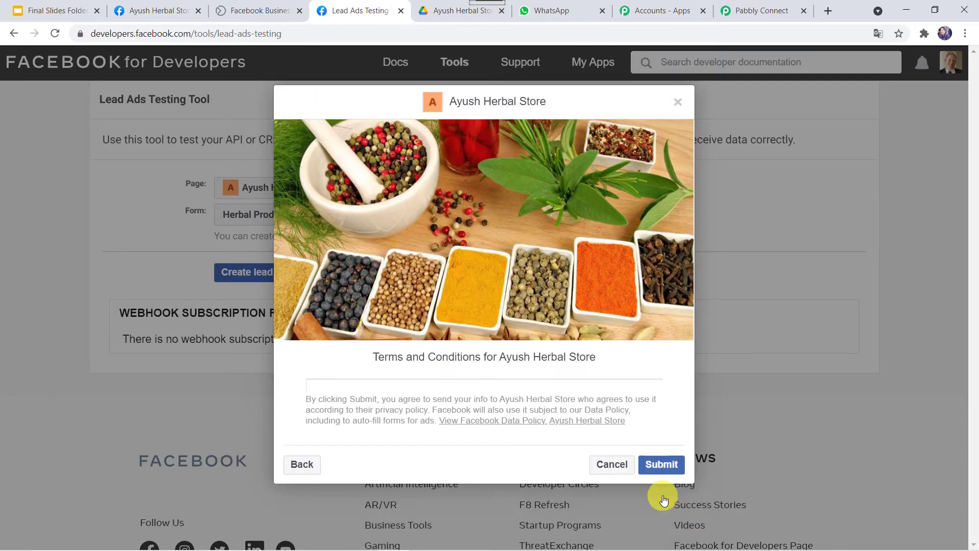
click(670, 466)
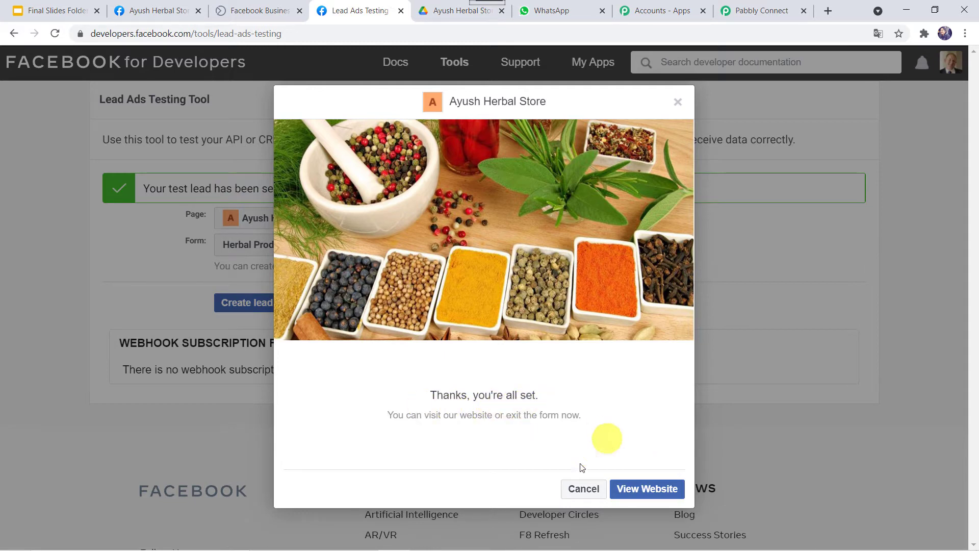
click(782, 10)
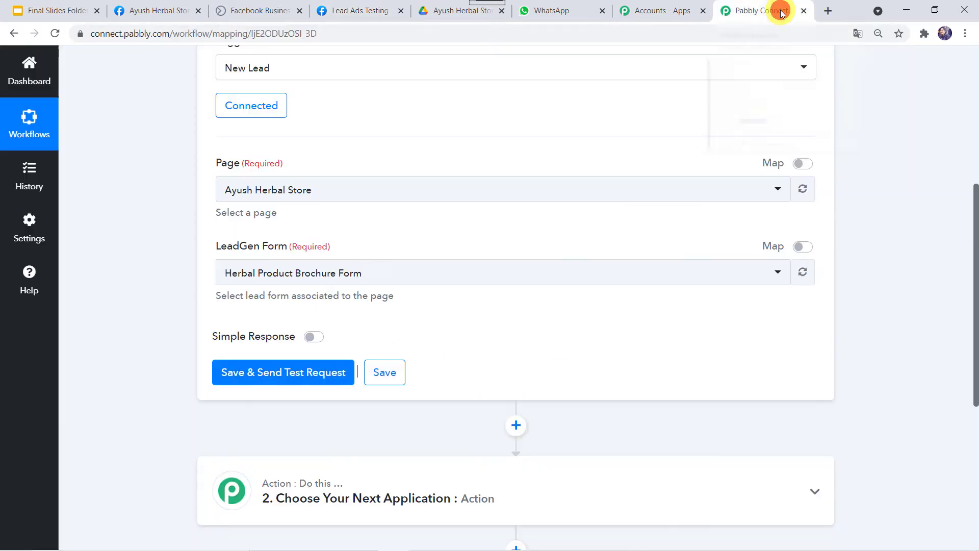
- Send the trigger test request and enlarge the Field Data box to read the lead's email, name and phone
click(305, 377)
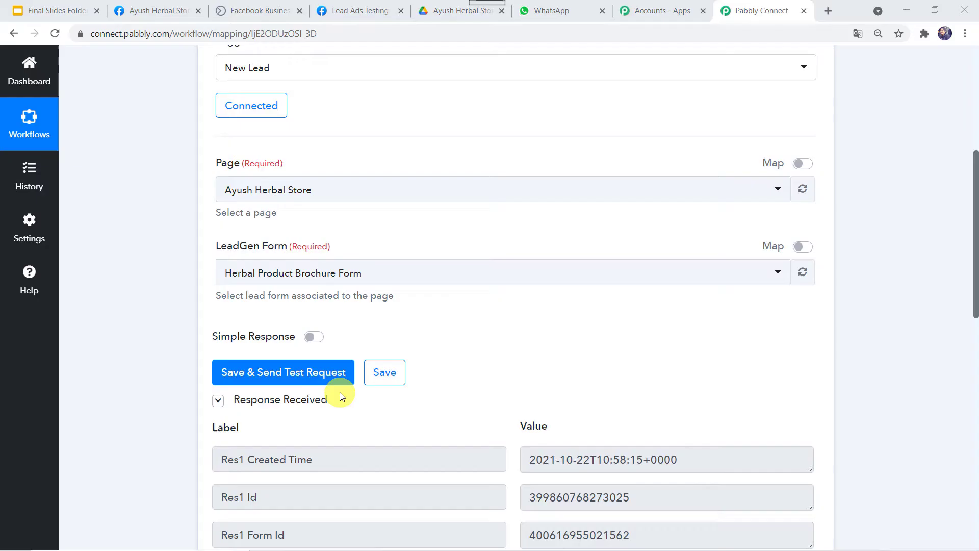
scroll(391, 259, down, 3)
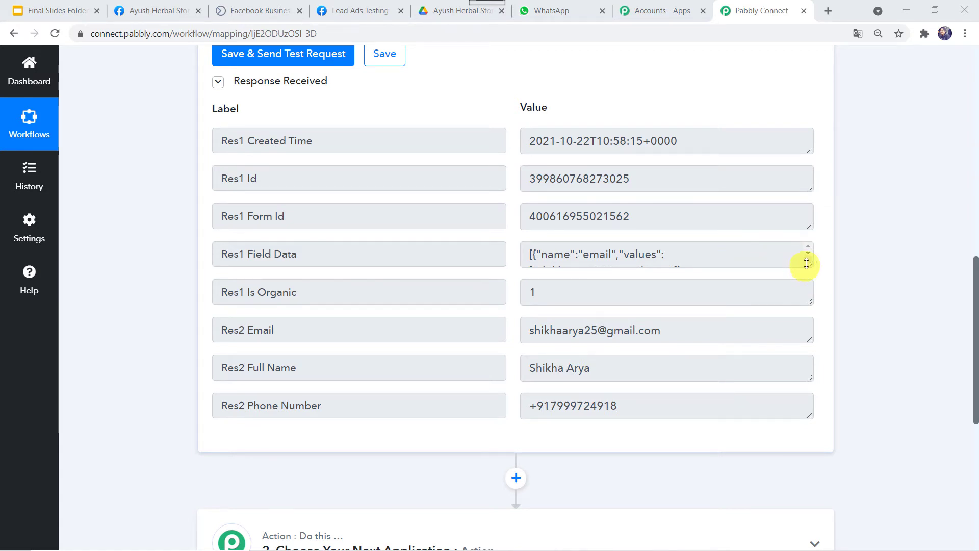
drag(810, 263, 830, 343)
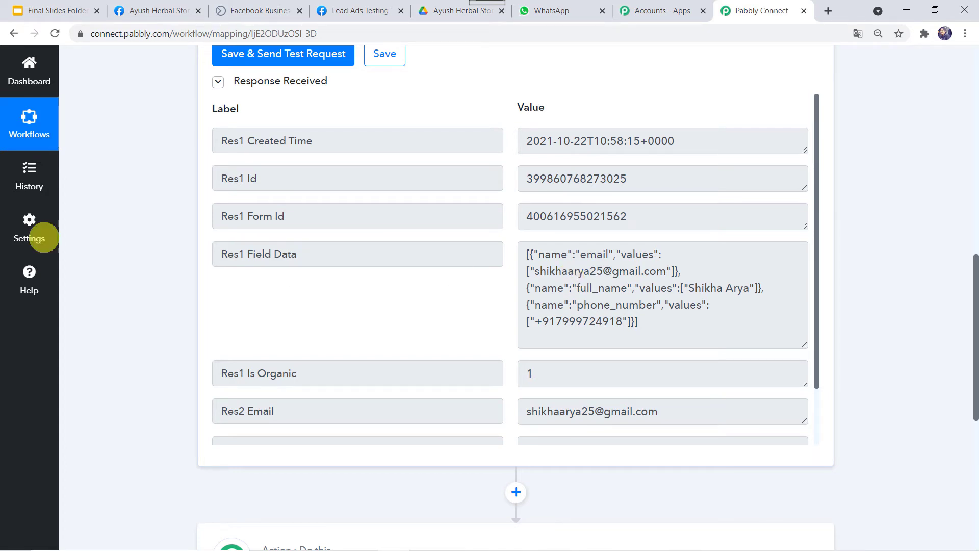
scroll(203, 152, up, 7)
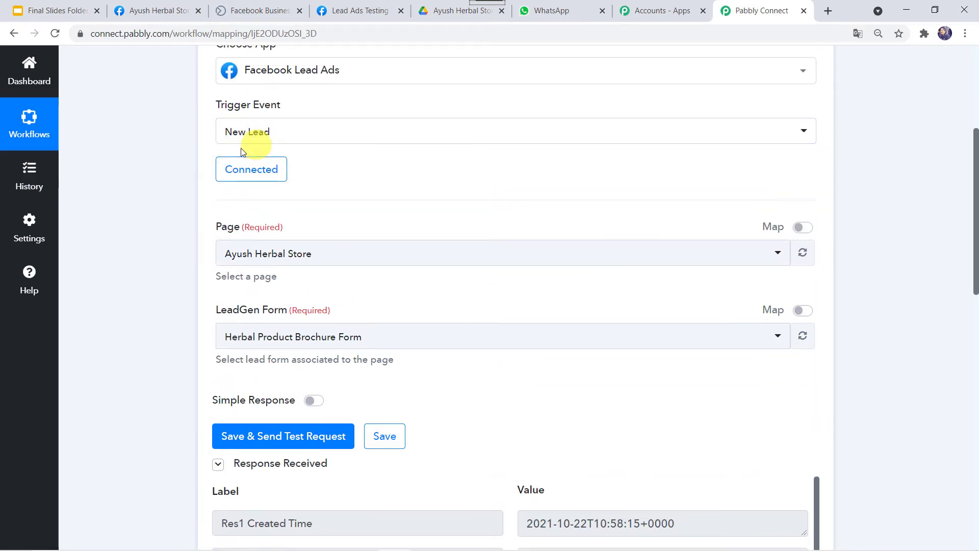
scroll(132, 134, up, 3)
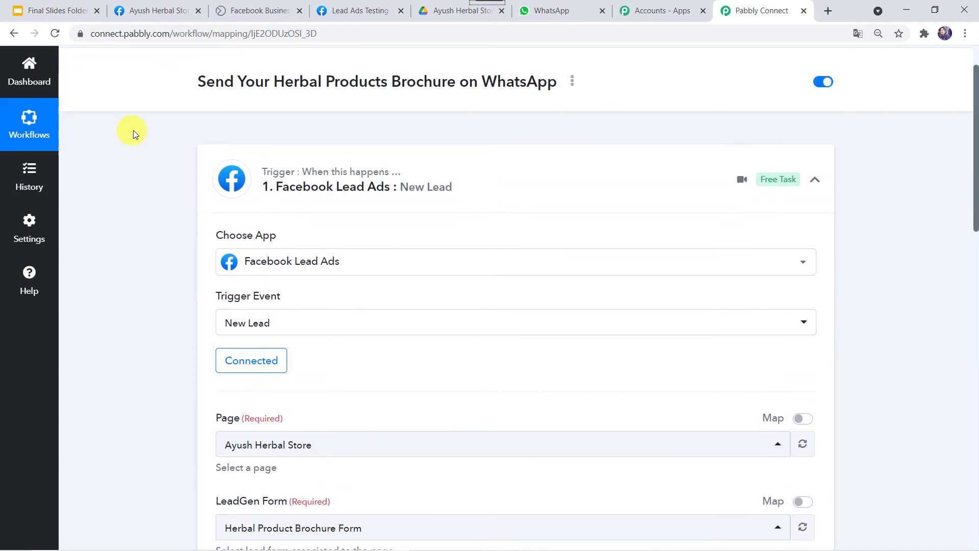
scroll(267, 280, down, 6)
scroll(266, 283, down, 5)
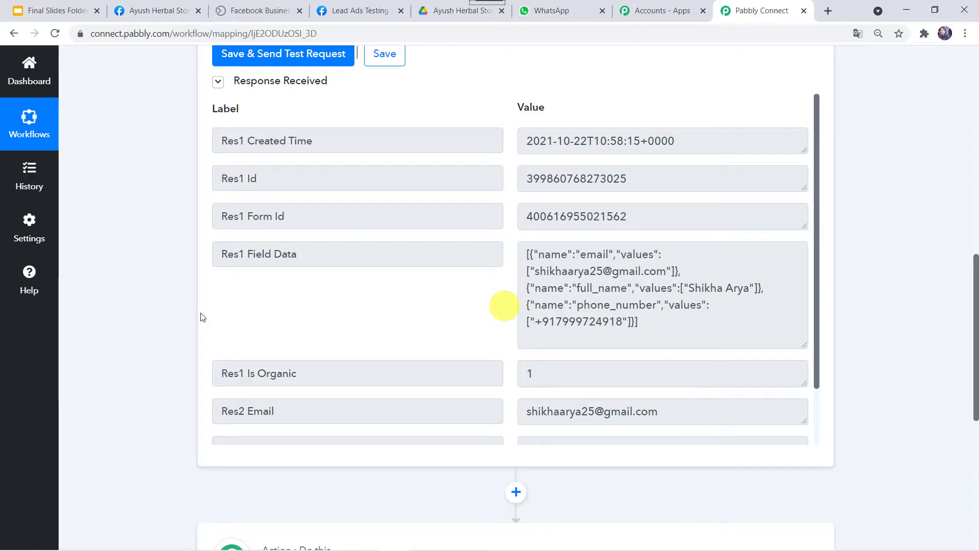
scroll(503, 306, down, 5)
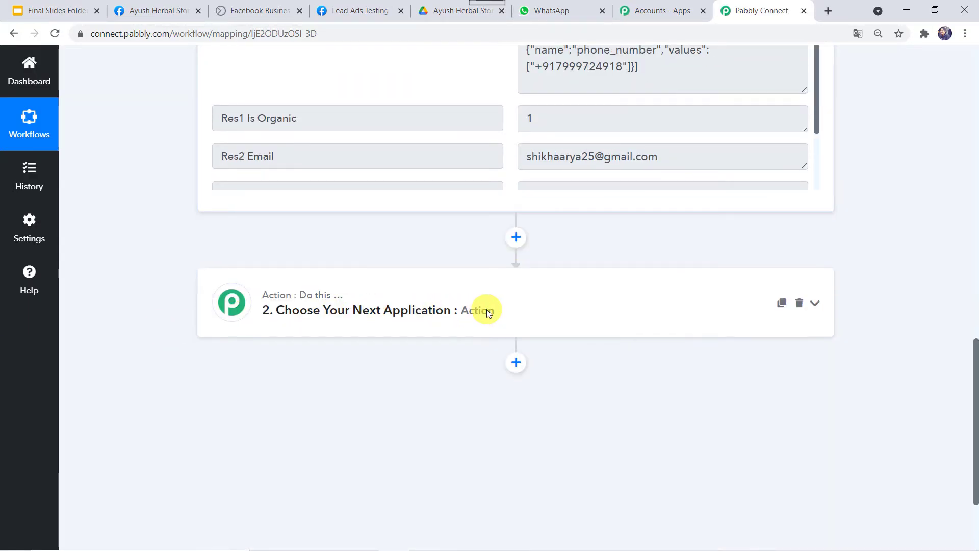
- Set the action to WhatsApp by 360Dialog, found by searching '360', with event Send Template Message
click(487, 310)
scroll(393, 357, down, 1)
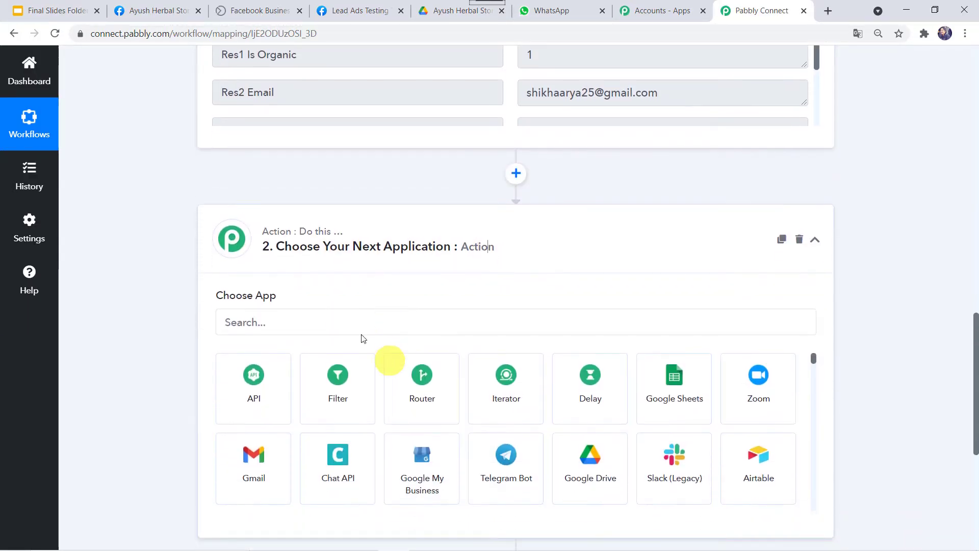
click(332, 319)
text(360)
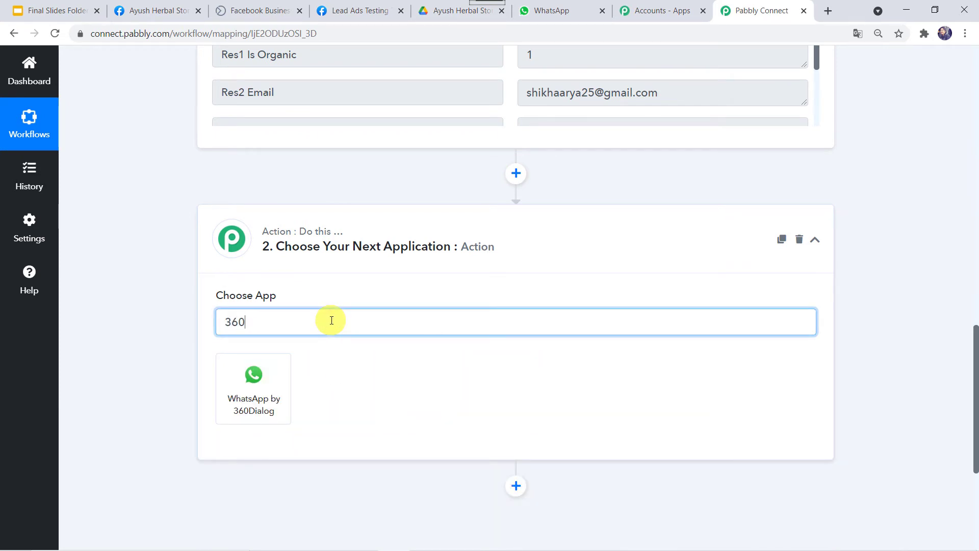
click(257, 407)
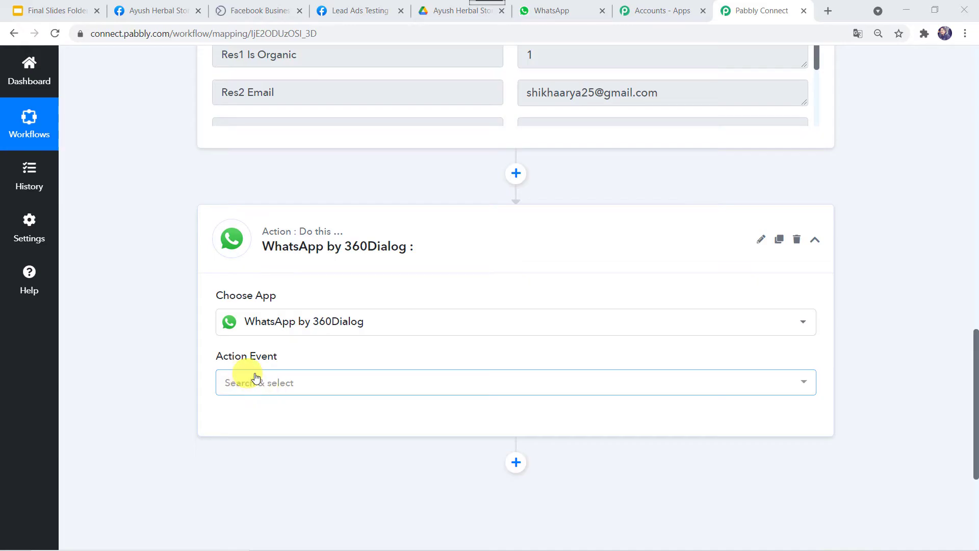
click(261, 382)
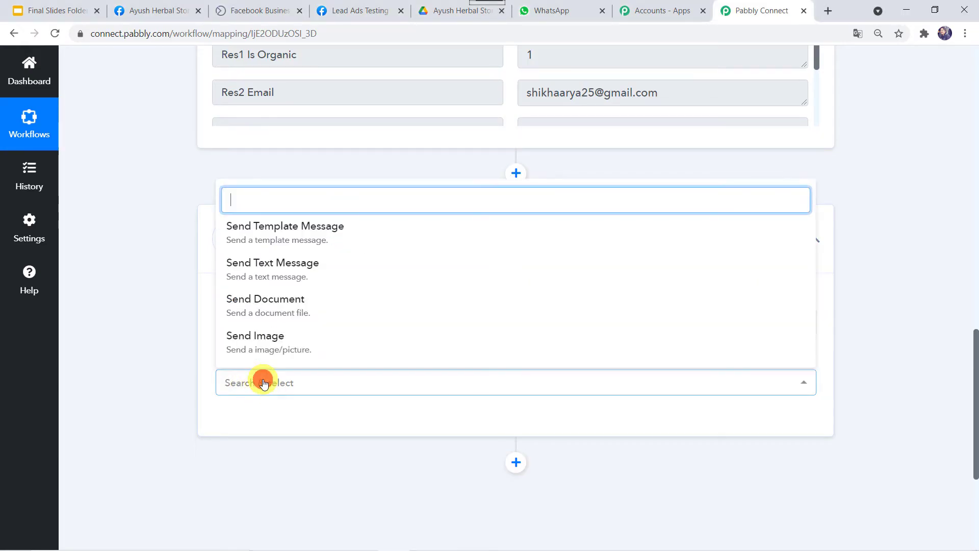
click(281, 234)
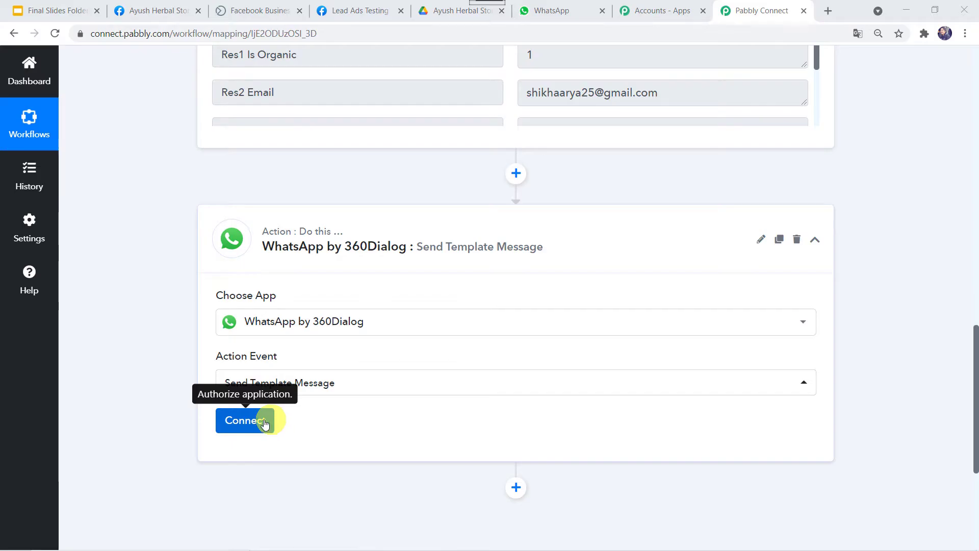
- Start adding a new 360Dialog account connection
click(256, 422)
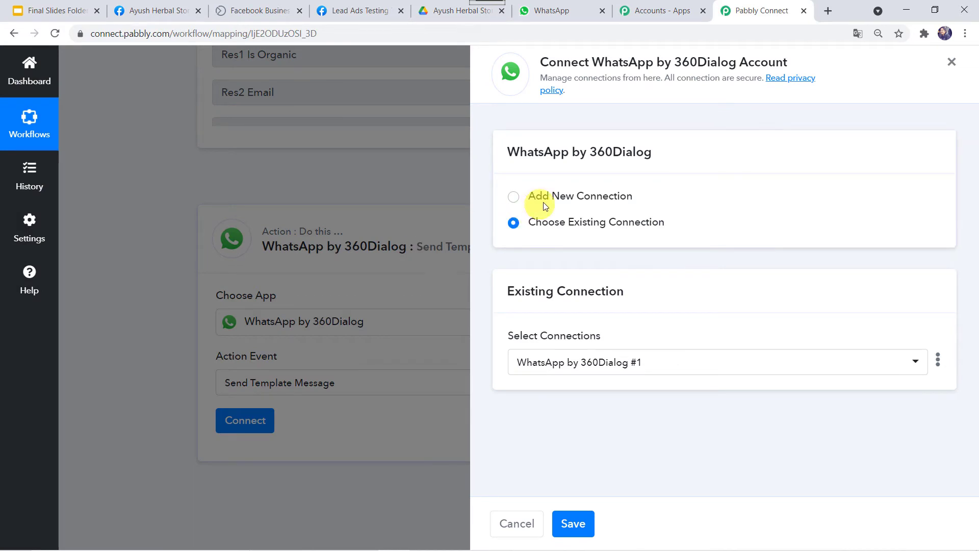
click(550, 197)
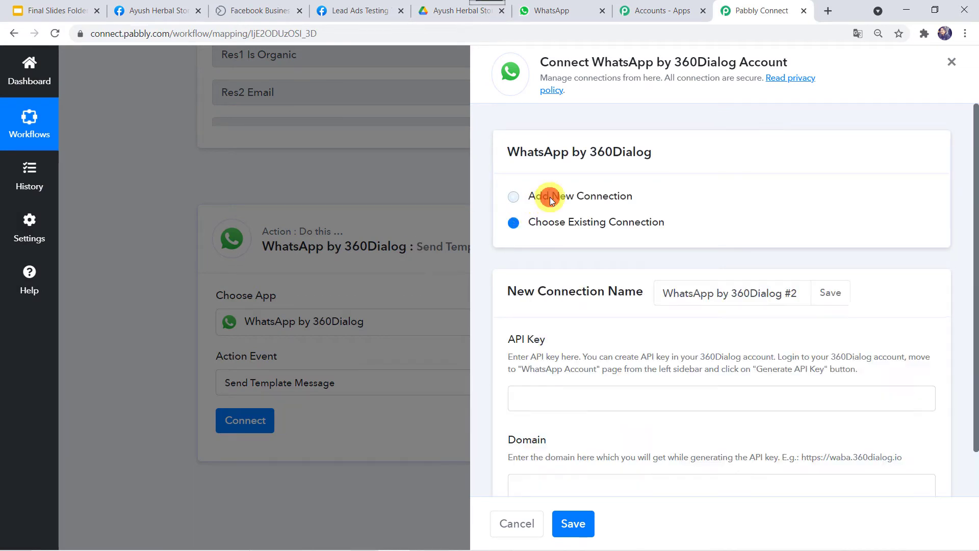
scroll(577, 250, down, 1)
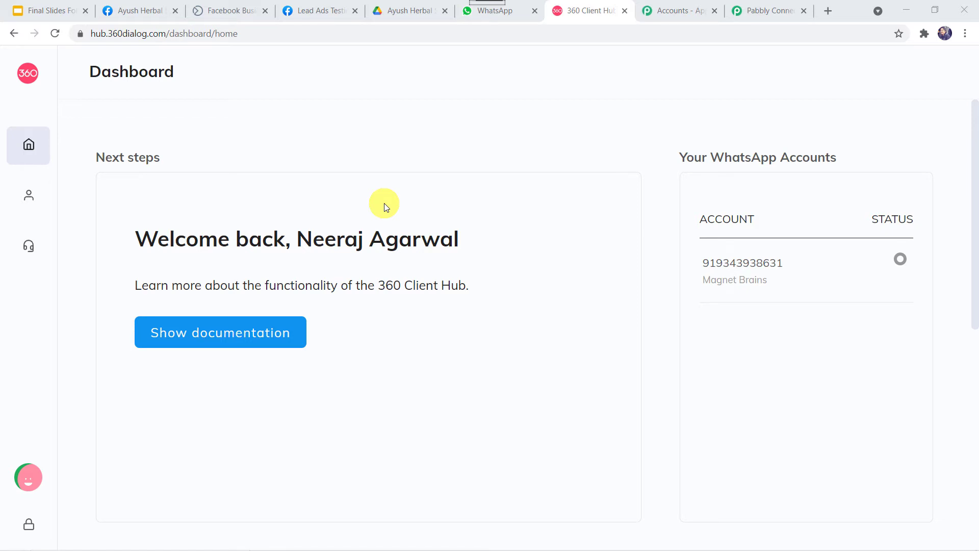
- View the connected business number on the 360dialog WhatsApp Accounts page, then go back to Pabbly
mouse_move(7, 113)
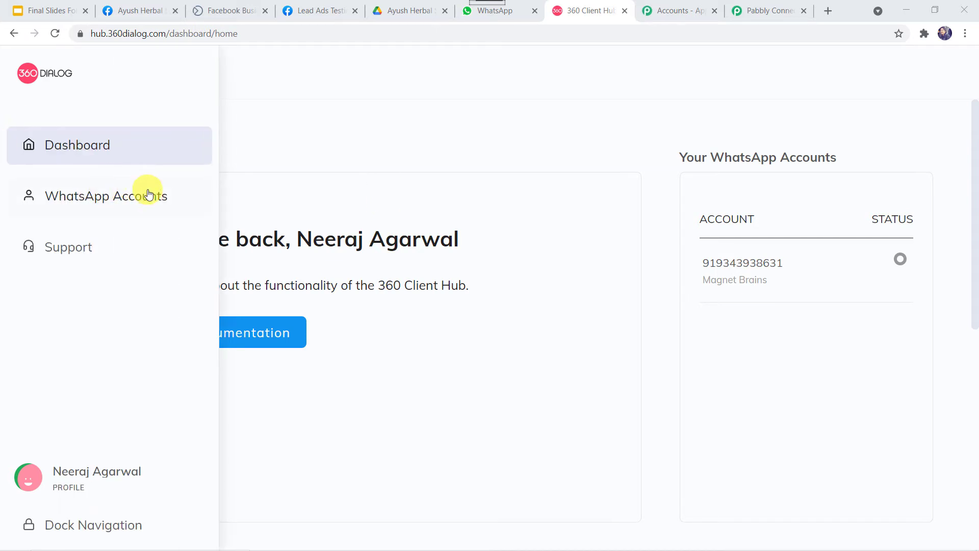
click(148, 194)
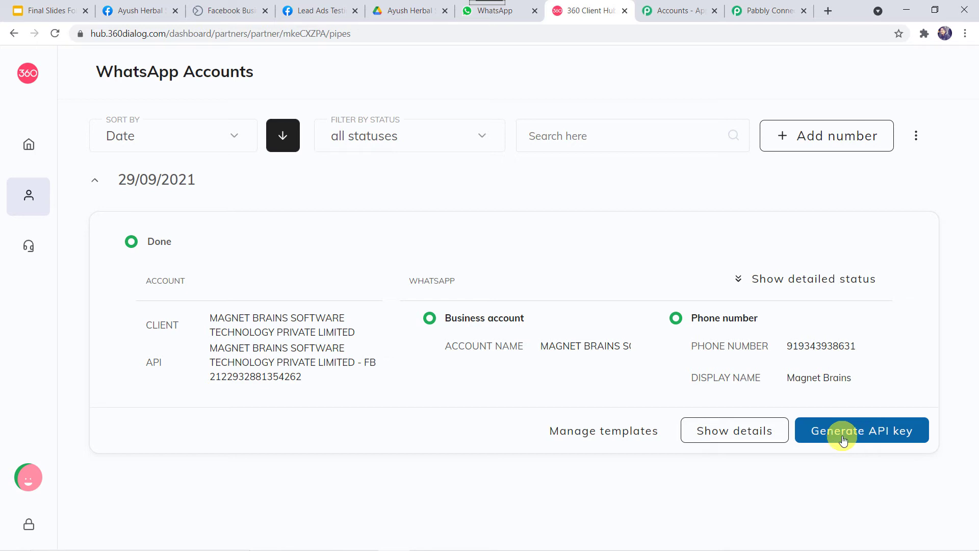
click(771, 10)
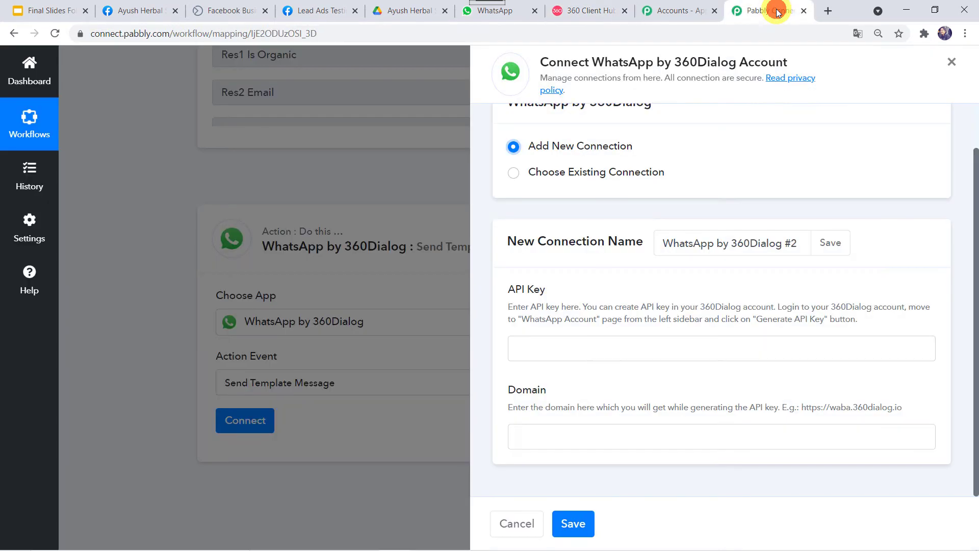
click(583, 352)
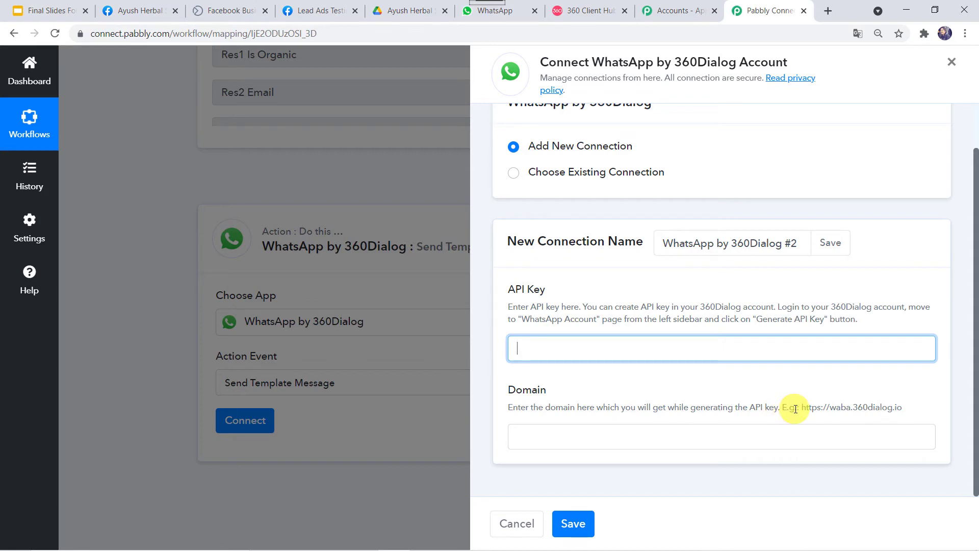
drag(802, 409, 807, 410)
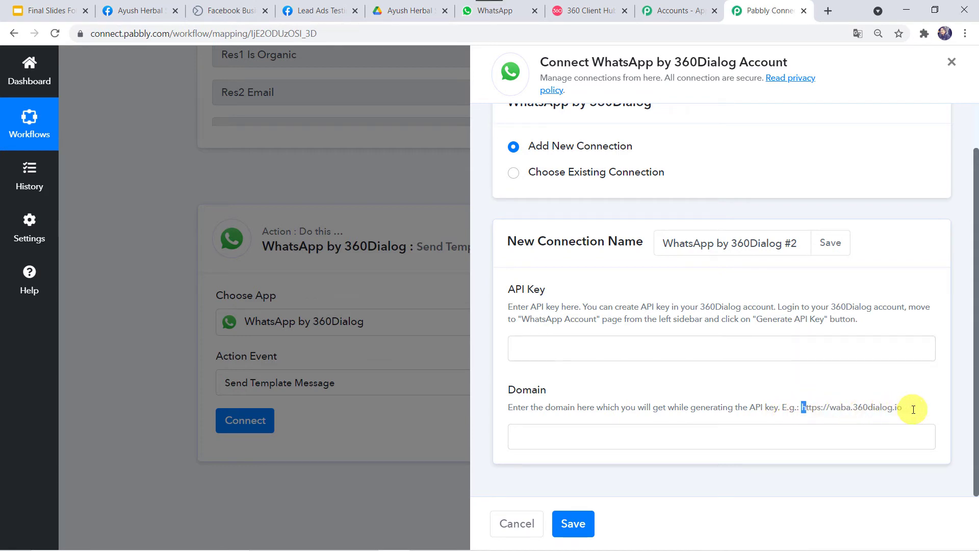
drag(913, 409, 912, 409)
right_click(874, 407)
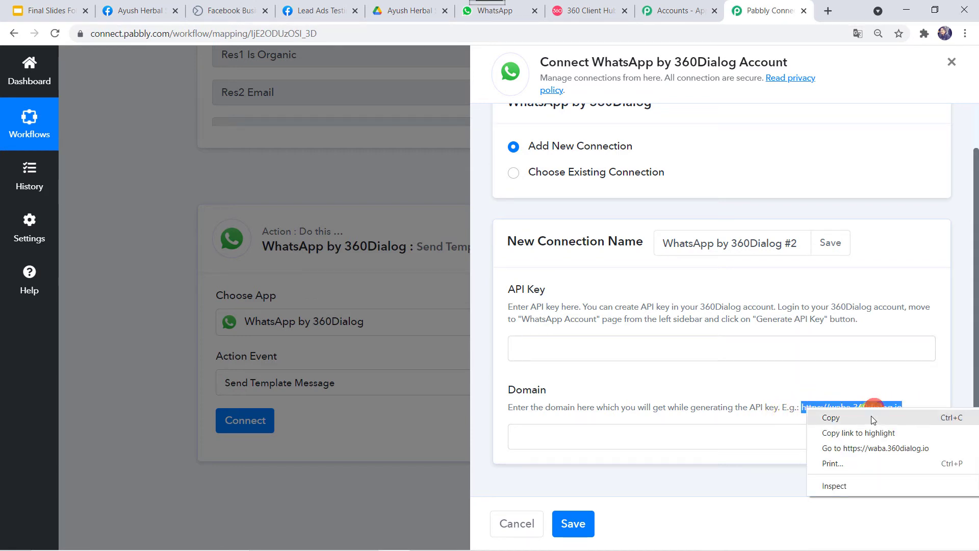
click(873, 418)
right_click(625, 438)
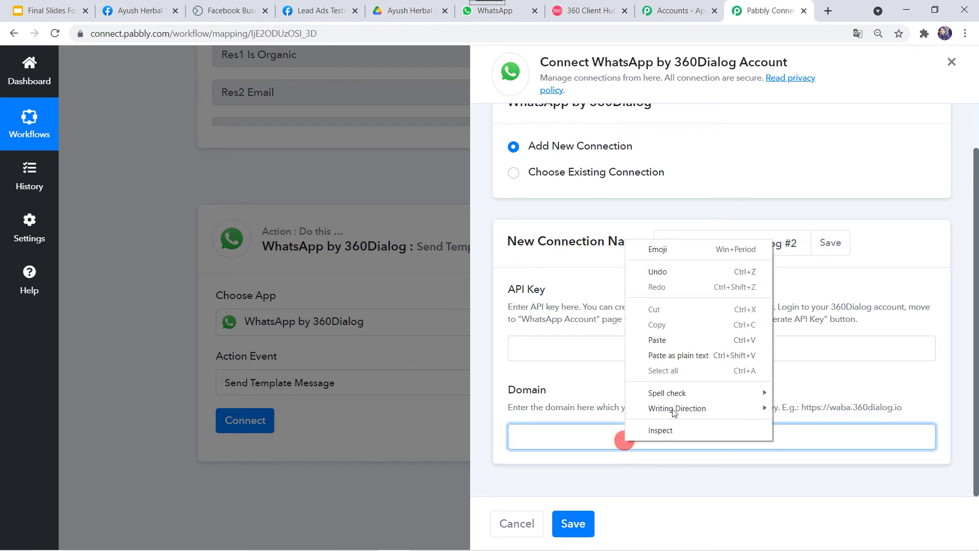
click(682, 341)
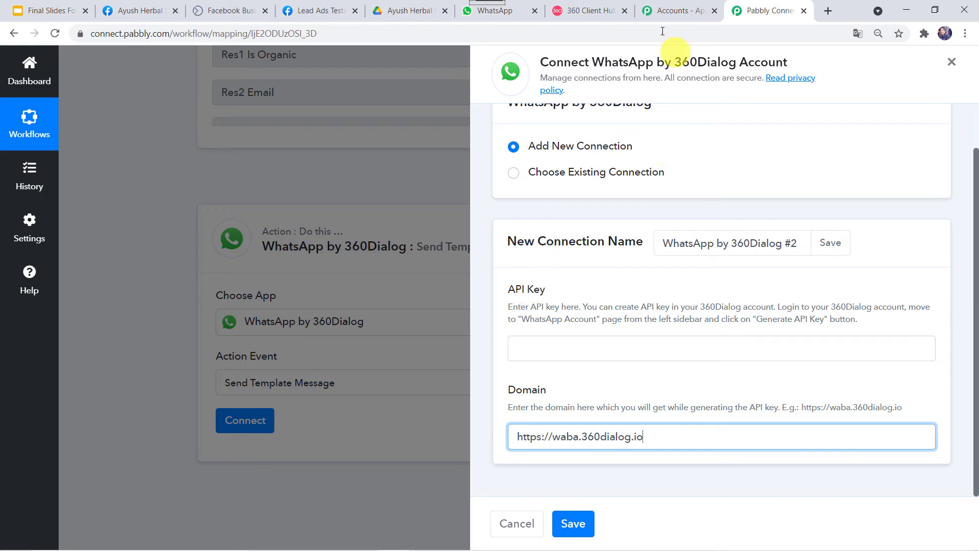
- Check the 360dialog hub for the API key, then return to the API Key and Domain fields
click(602, 11)
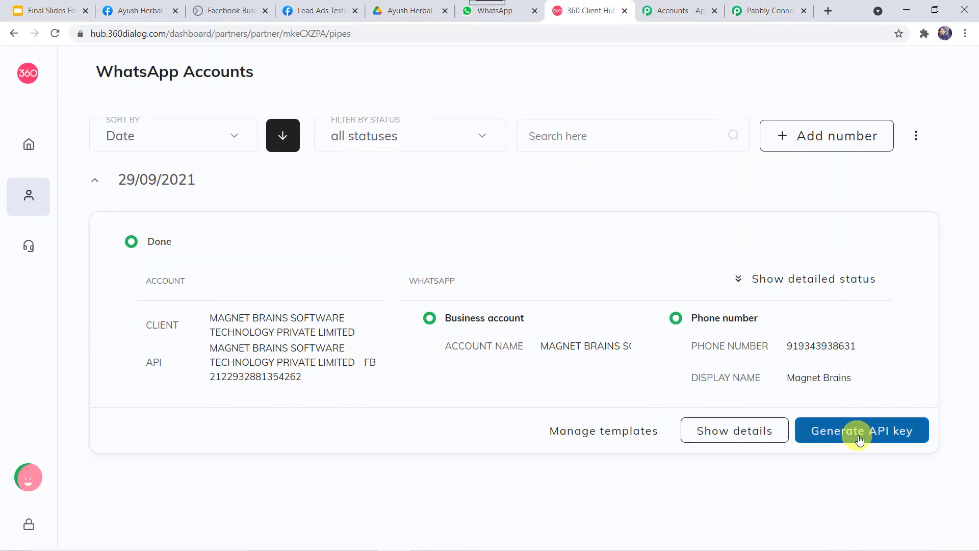
click(779, 19)
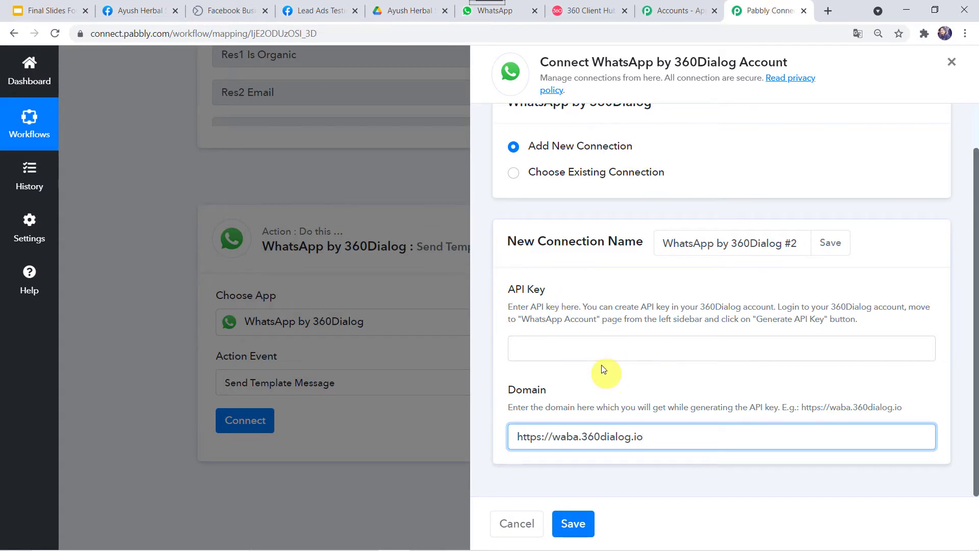
click(563, 348)
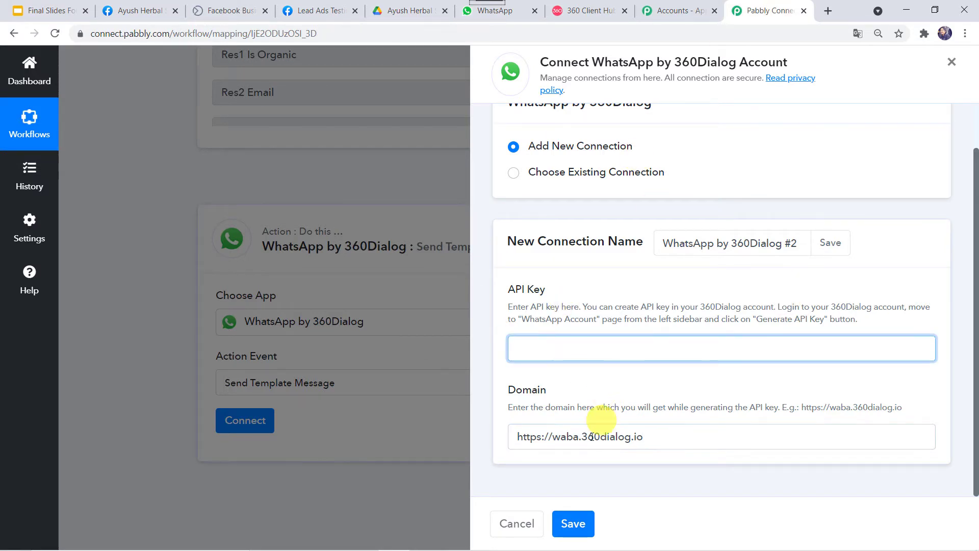
click(561, 439)
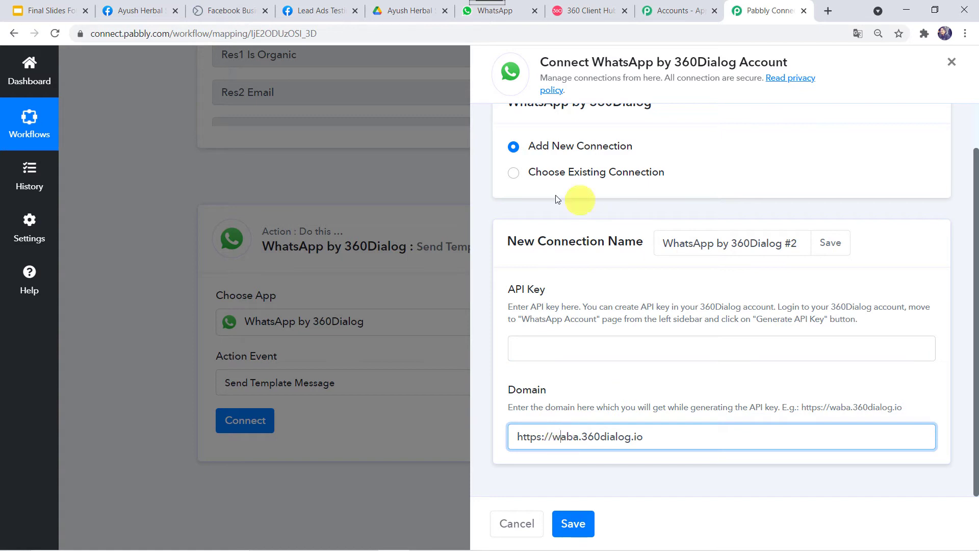
- Choose the existing 360Dialog connection and save it to authorise the template message action
click(513, 173)
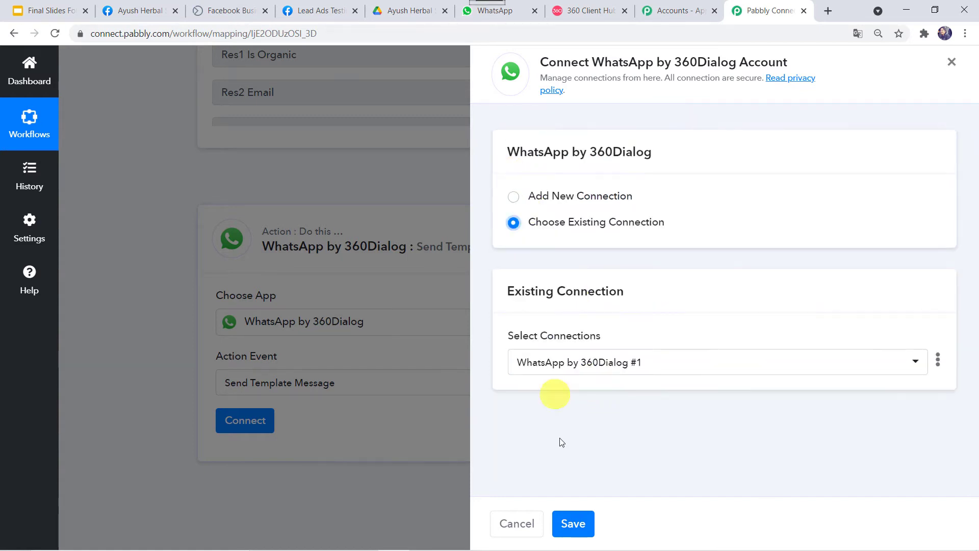
click(593, 523)
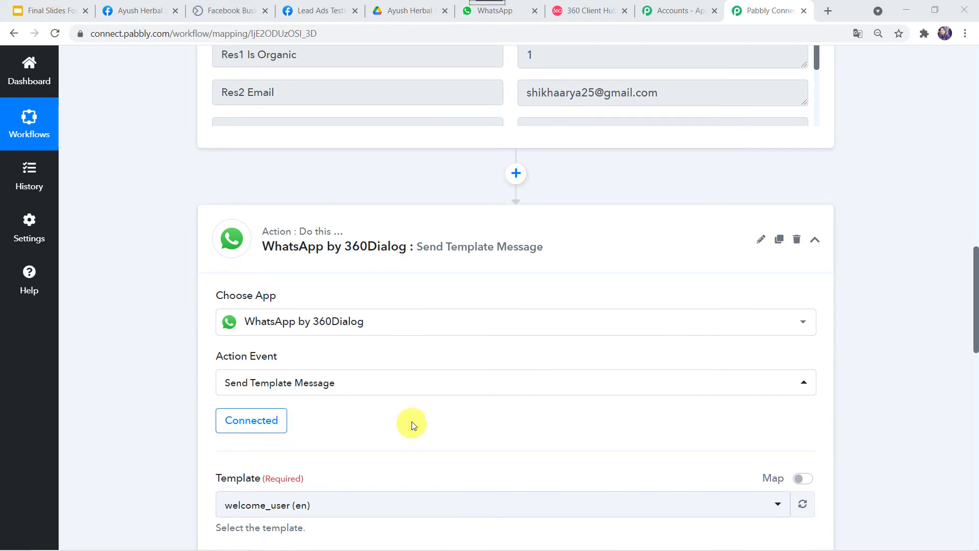
scroll(148, 428, down, 1)
scroll(151, 428, down, 4)
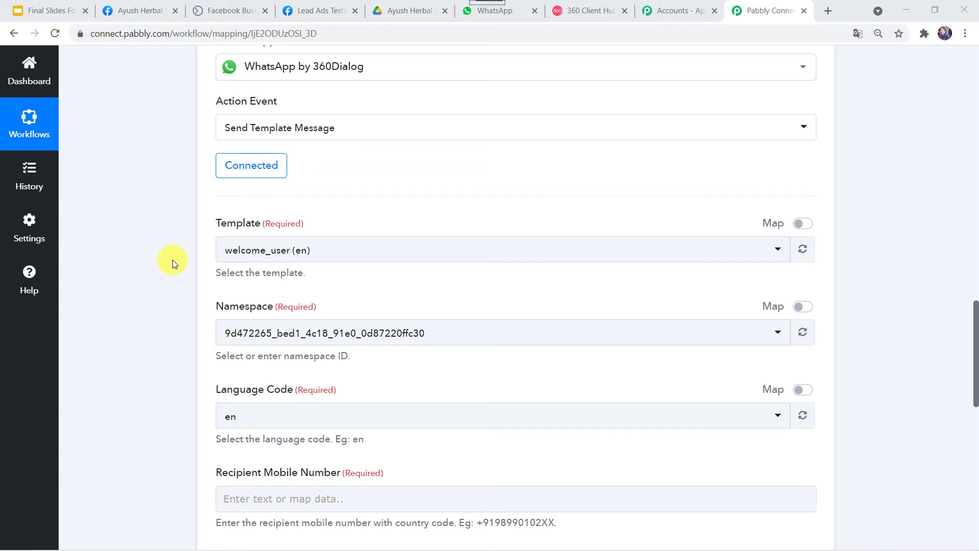
- Browse the WhatsApp number's message templates in 360dialog Client Hub and start a new template
click(581, 15)
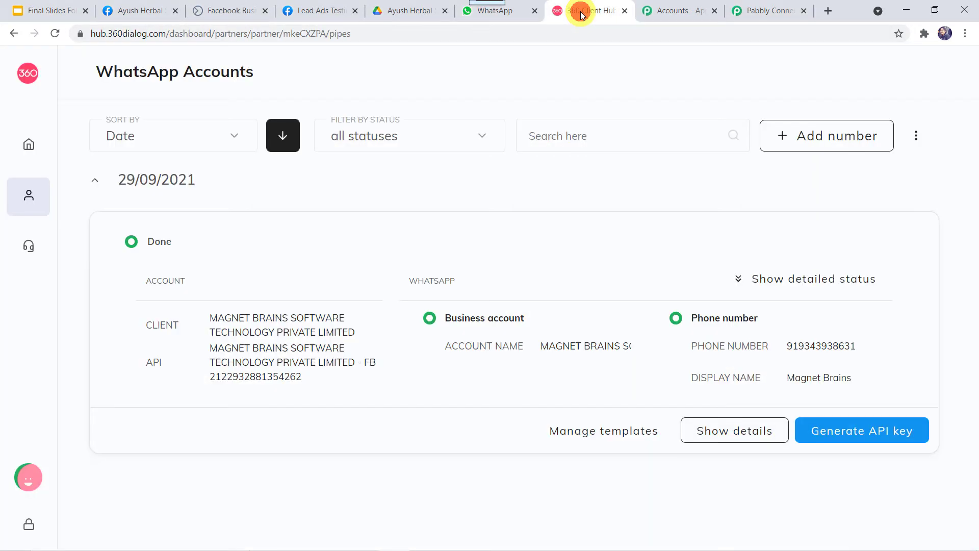
click(611, 437)
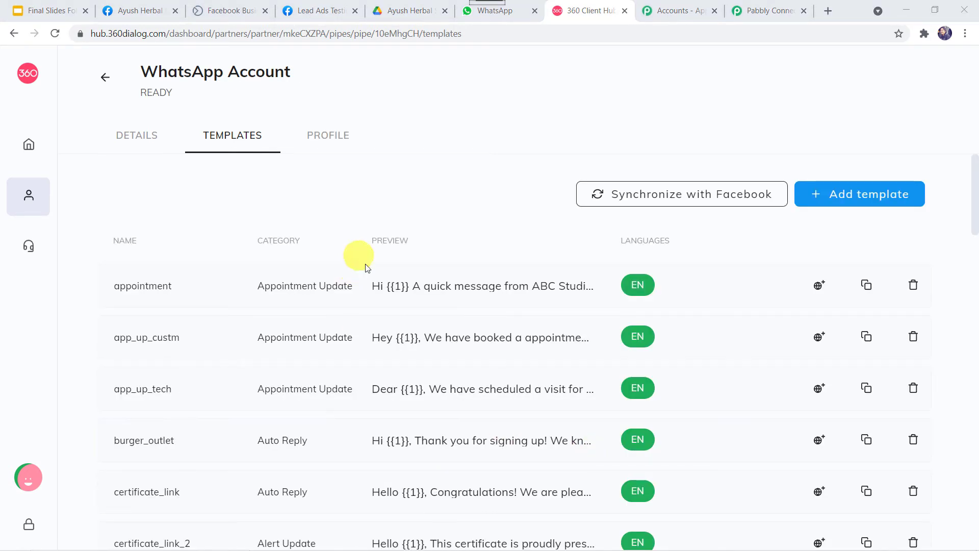
scroll(402, 375, down, 3)
scroll(402, 378, down, 2)
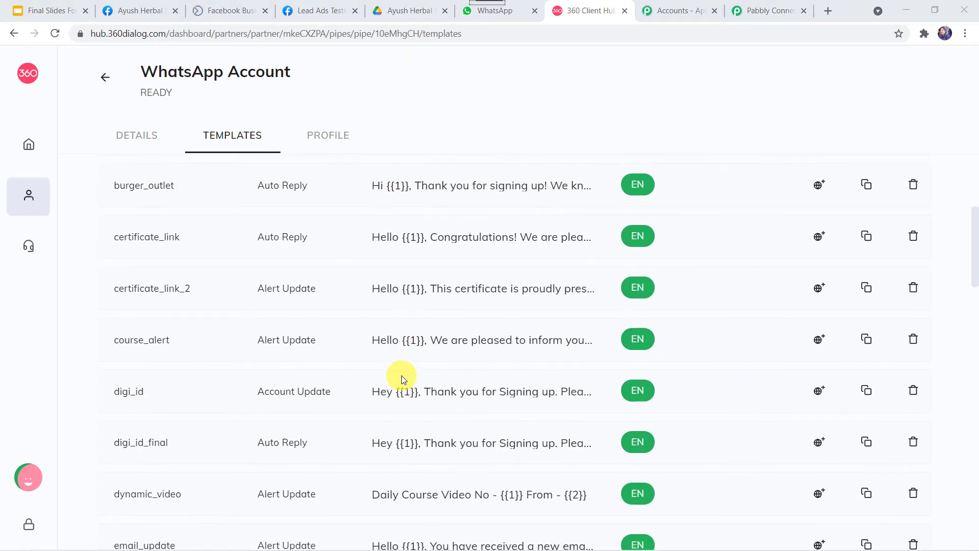
scroll(402, 377, up, 5)
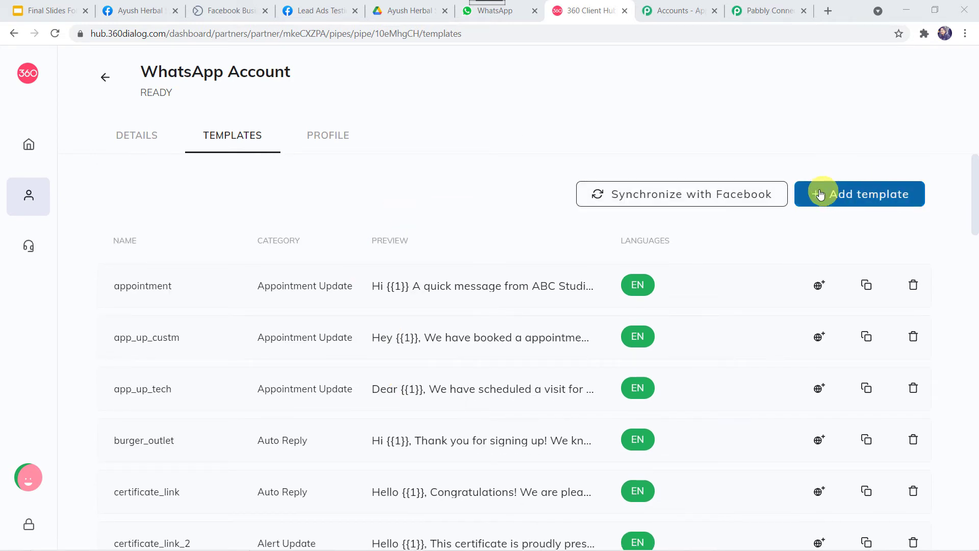
click(874, 200)
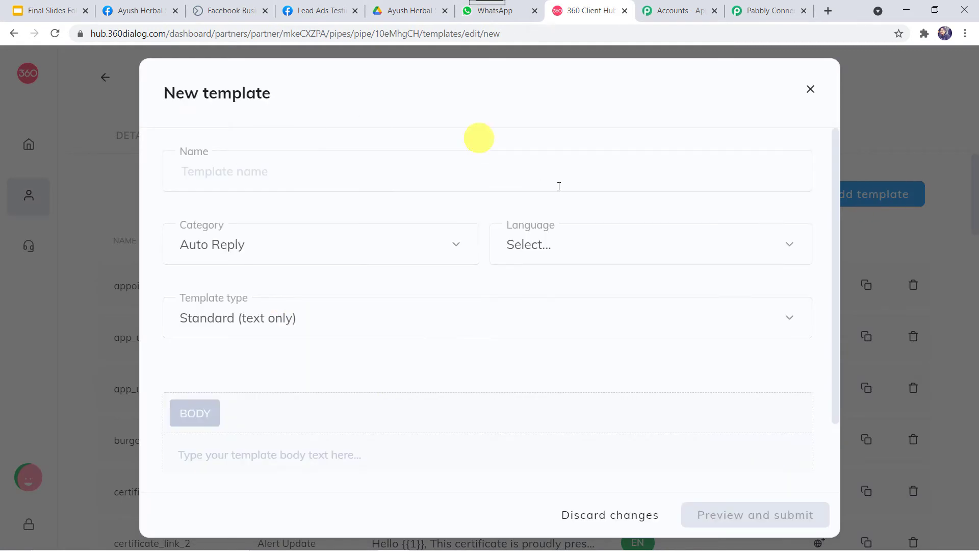
- Look over the new template's Name field and the available Category options
click(228, 179)
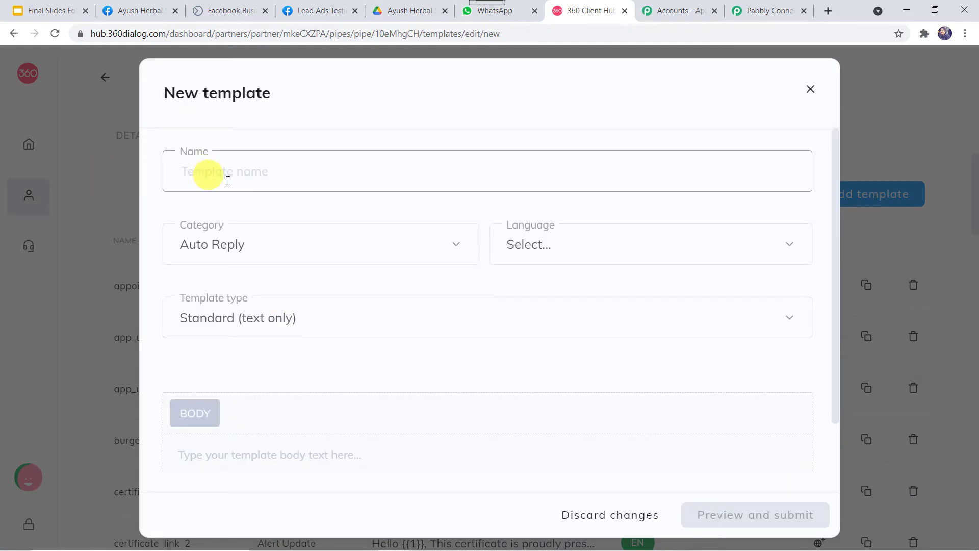
click(219, 246)
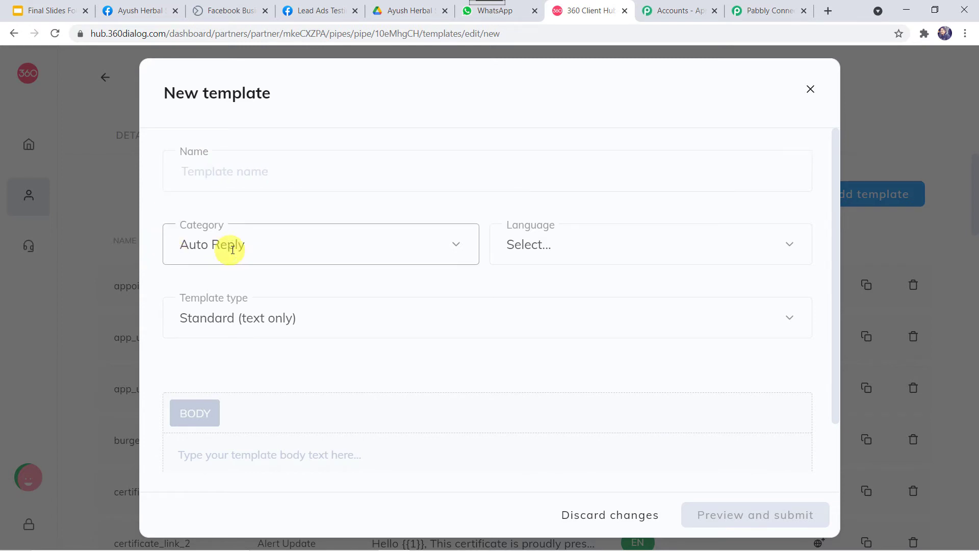
click(298, 246)
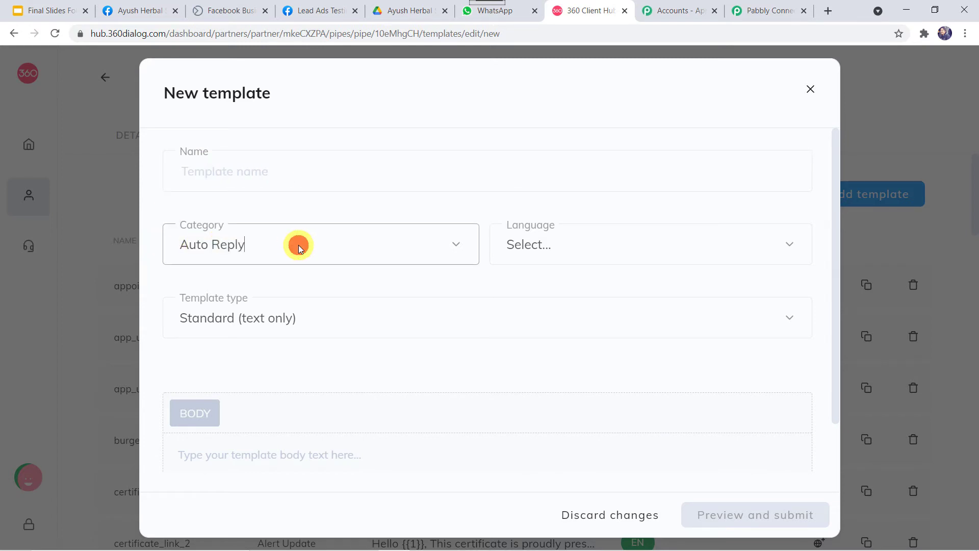
click(325, 249)
scroll(287, 337, down, 7)
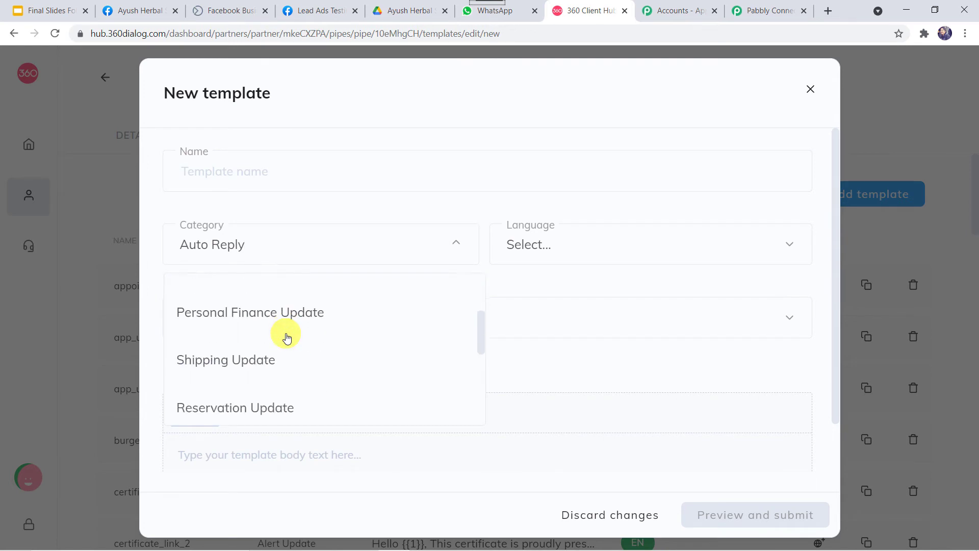
scroll(286, 337, down, 1)
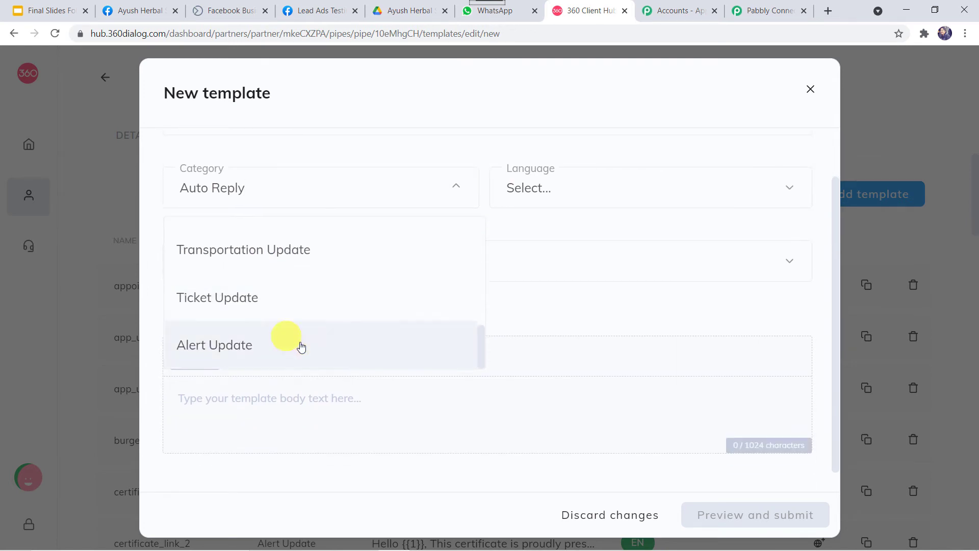
scroll(325, 346, up, 3)
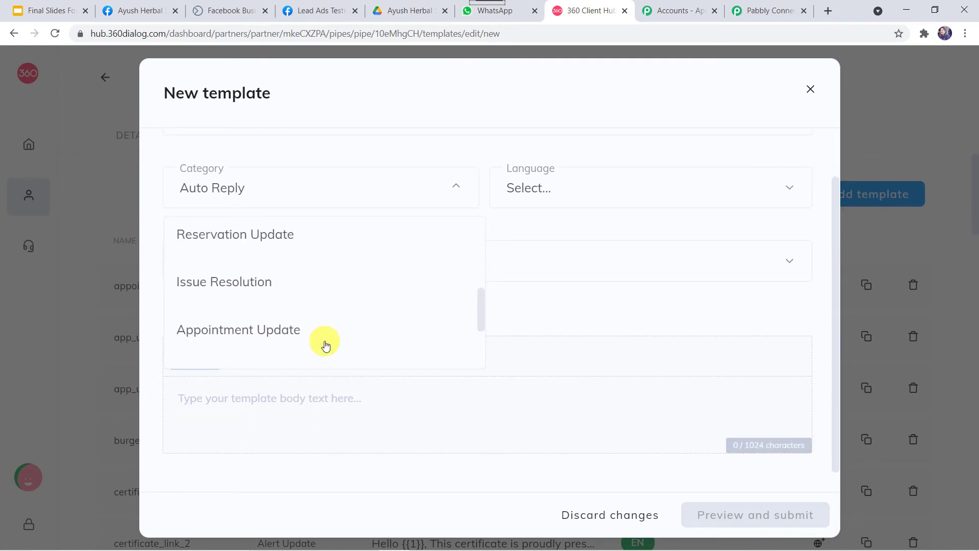
- Check Language and Template type (Standard, text only) and the Body field, then discard the form
click(577, 186)
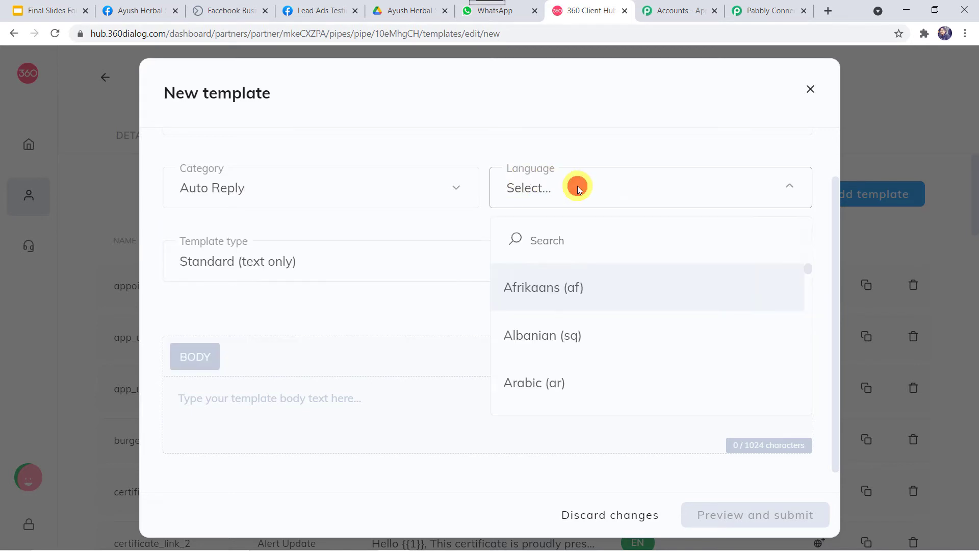
click(370, 256)
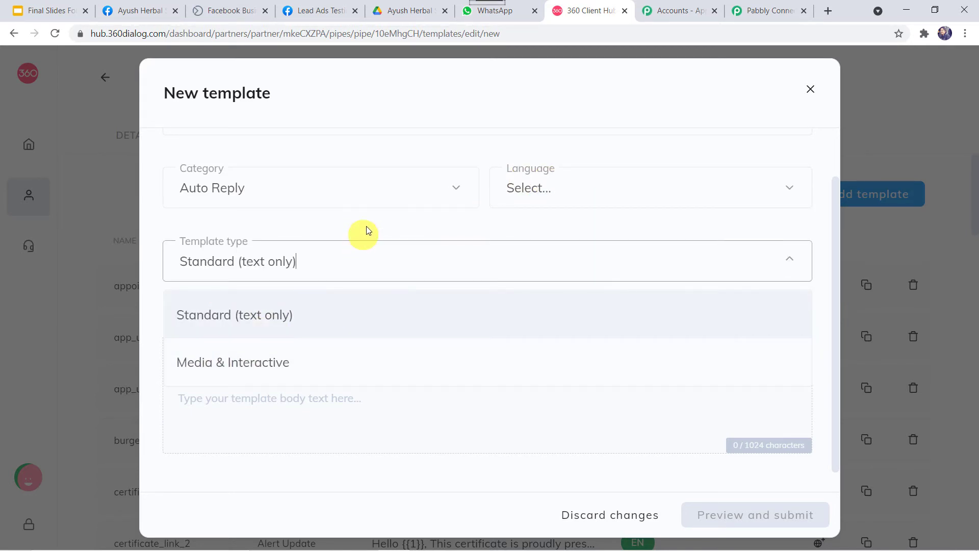
click(366, 225)
click(243, 402)
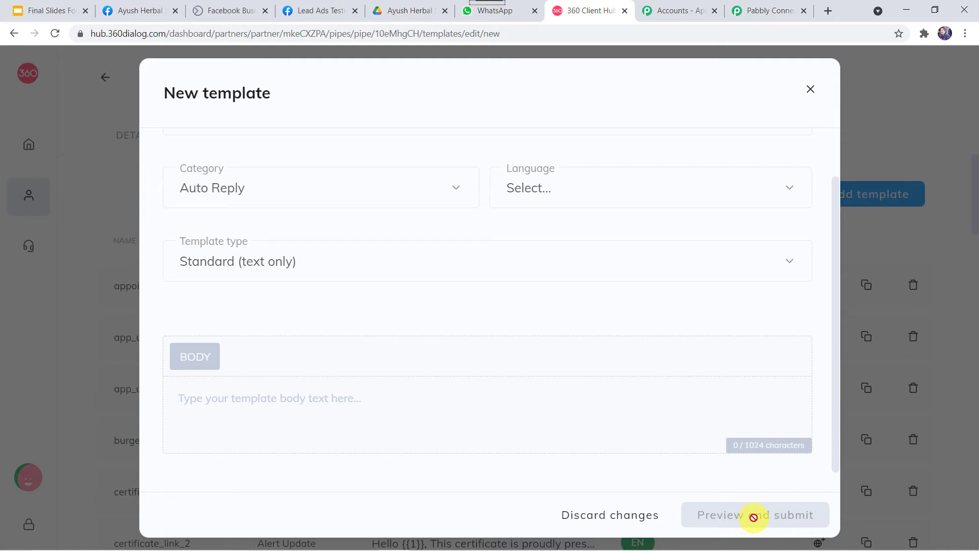
click(811, 91)
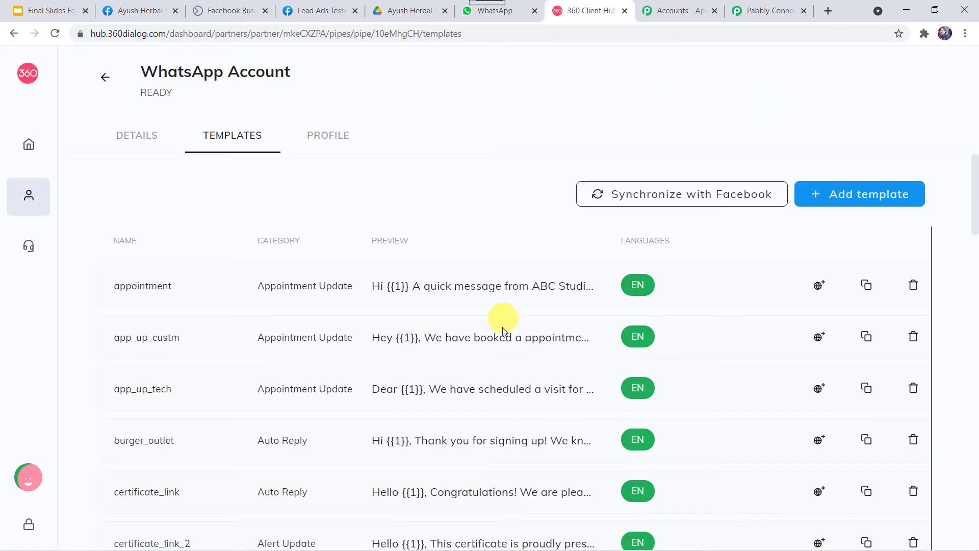
- Find the approved send_brochure_final template in the list and open its preview
scroll(490, 377, down, 8)
scroll(491, 396, down, 5)
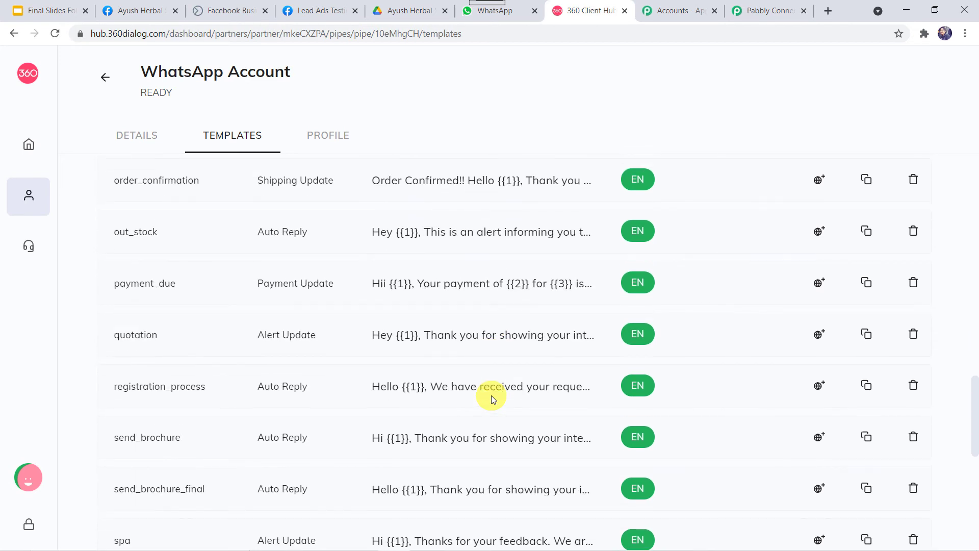
scroll(491, 396, down, 5)
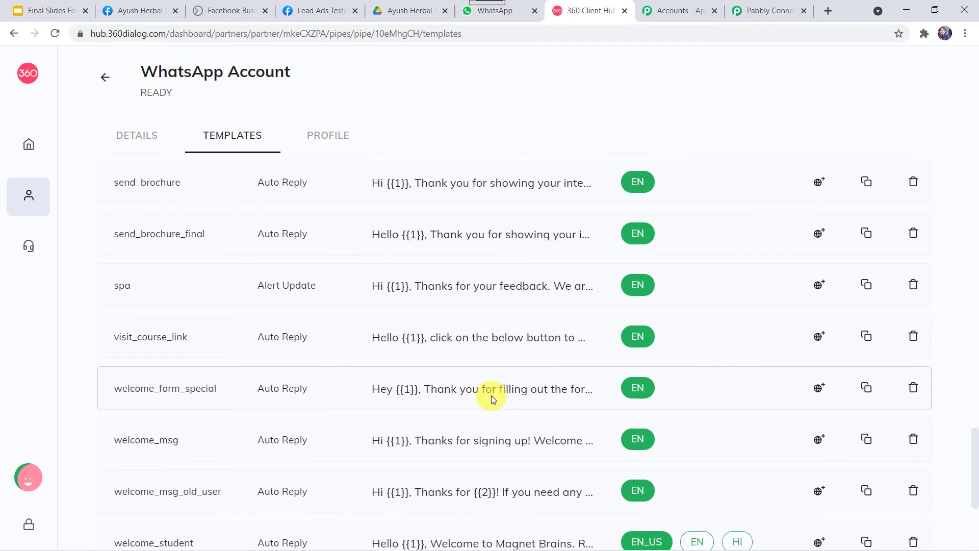
scroll(492, 396, down, 3)
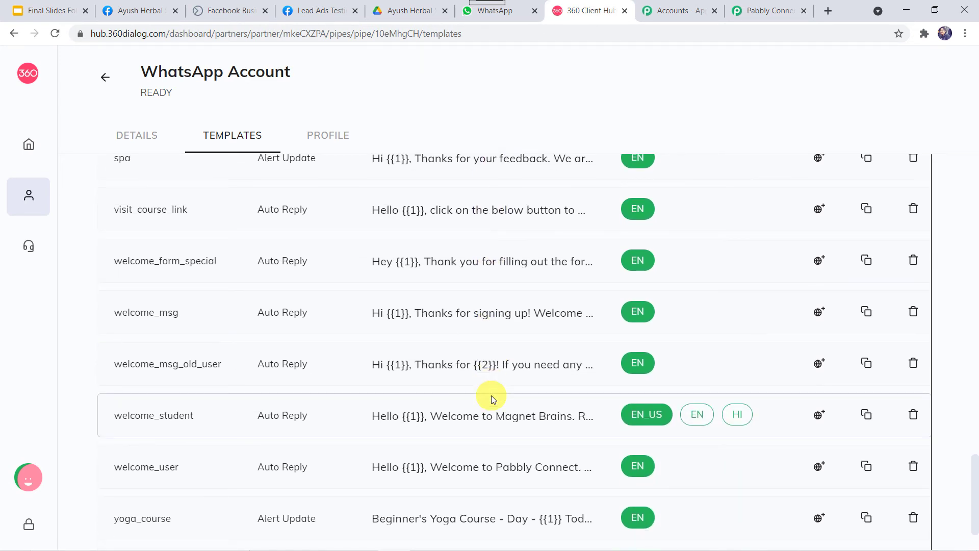
scroll(491, 396, up, 4)
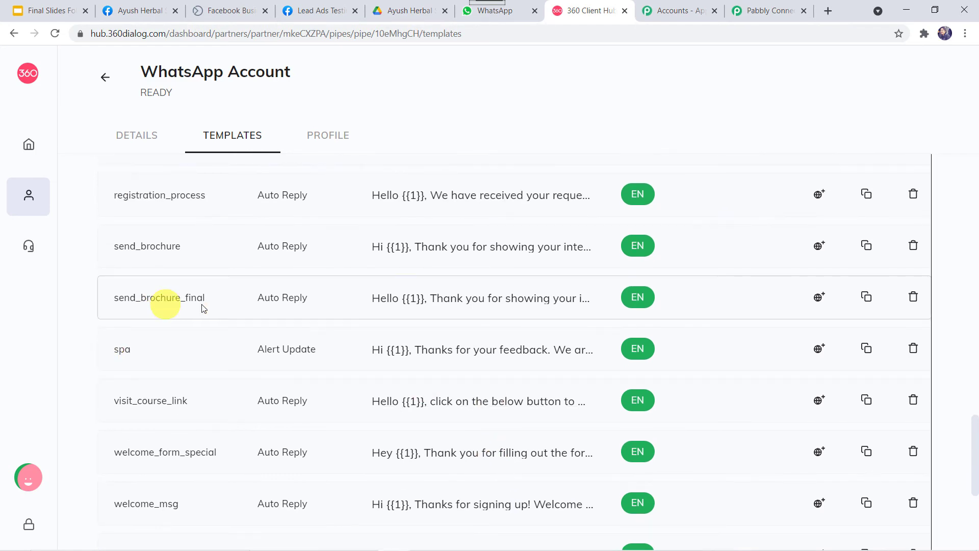
click(462, 304)
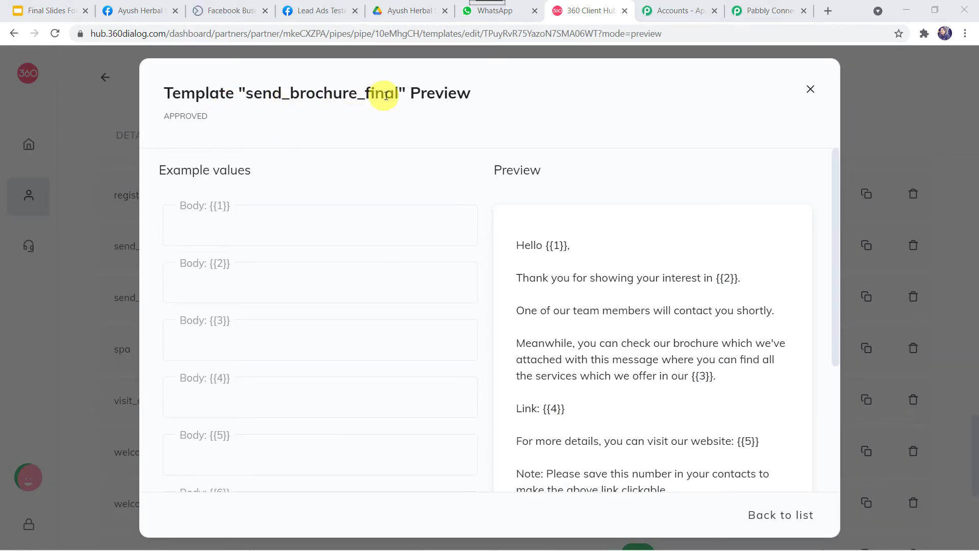
scroll(607, 306, down, 1)
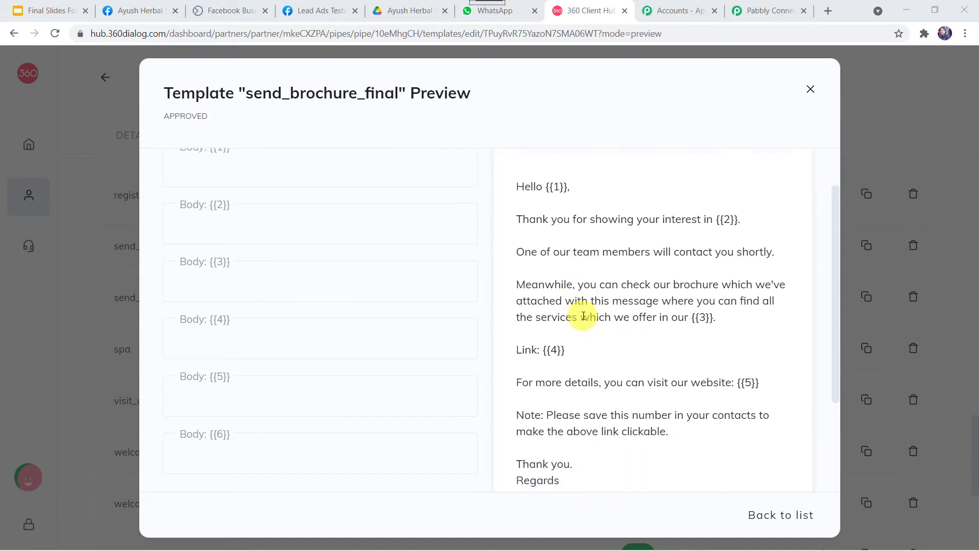
- Walk through placeholders {{1}} to {{6}}: greeting name, interest, services, link, website, and regards
click(557, 183)
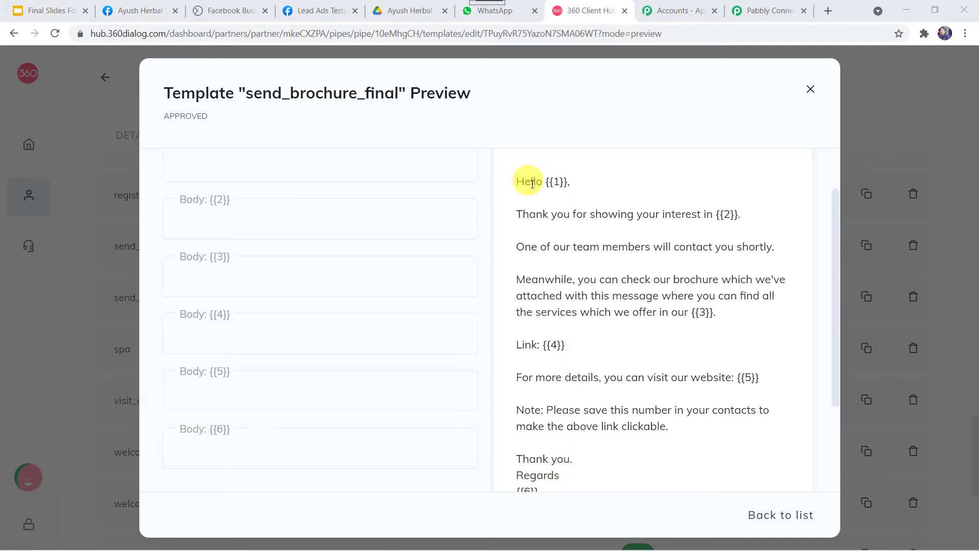
click(555, 181)
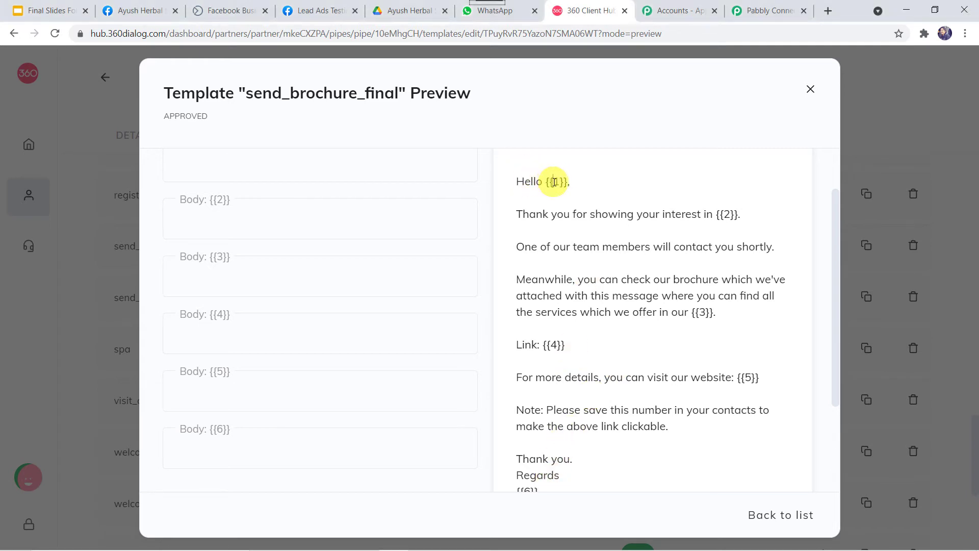
click(553, 182)
click(723, 216)
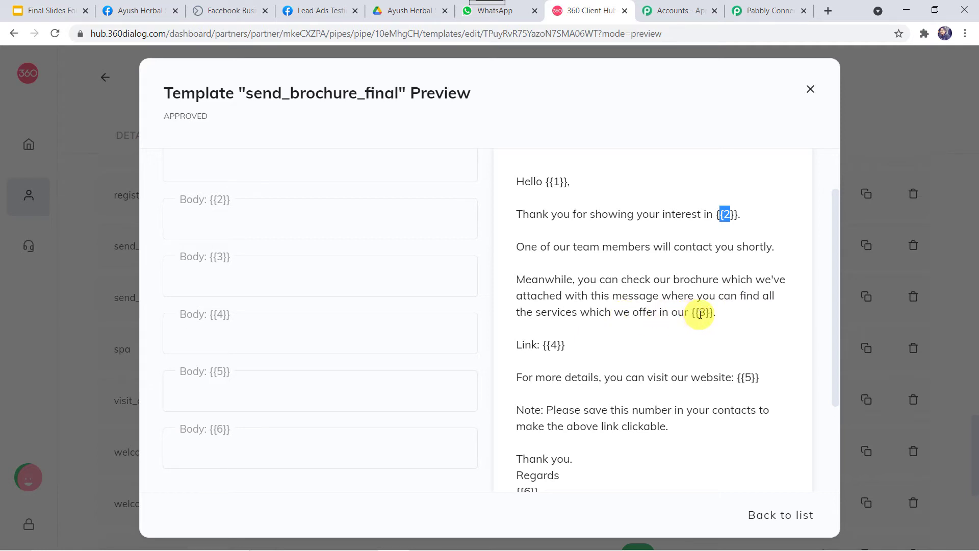
drag(700, 313, 709, 314)
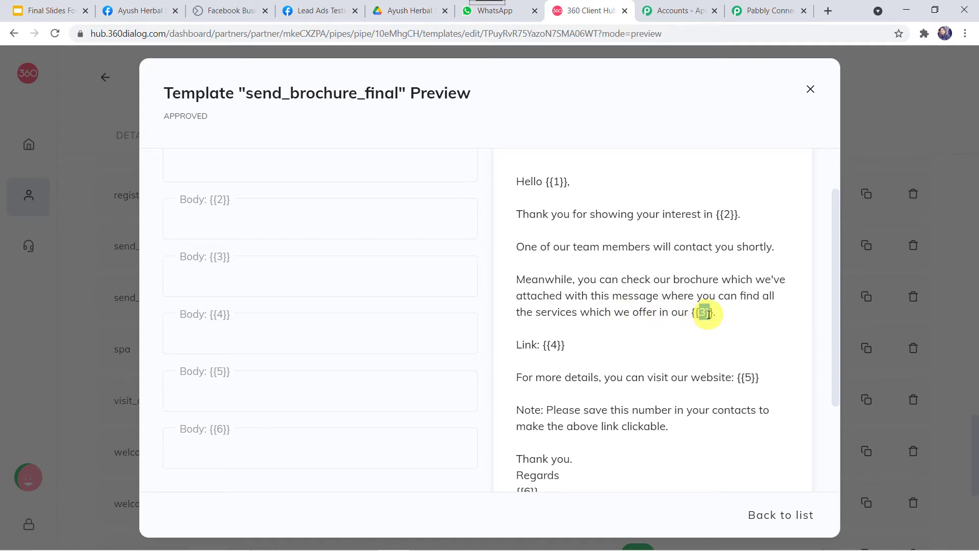
click(524, 344)
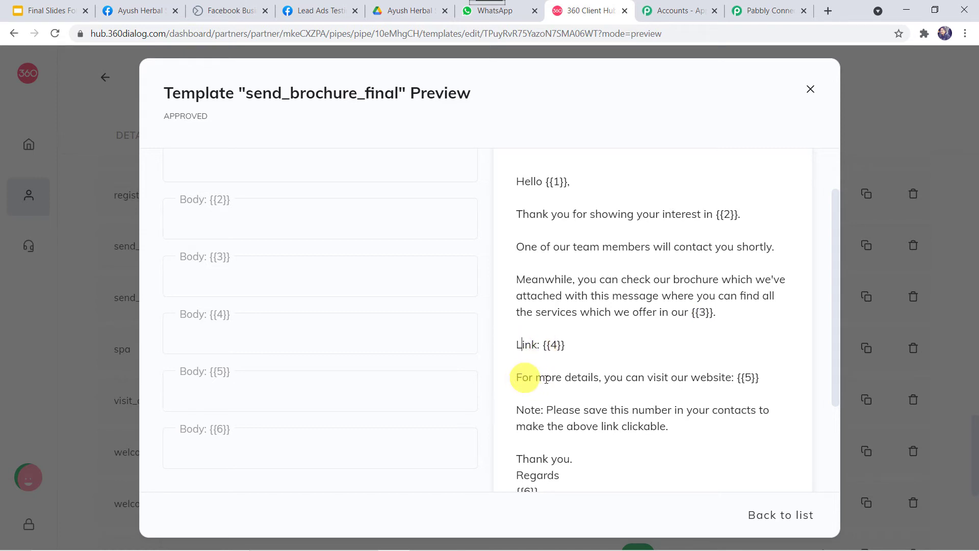
double_click(743, 378)
scroll(674, 403, down, 1)
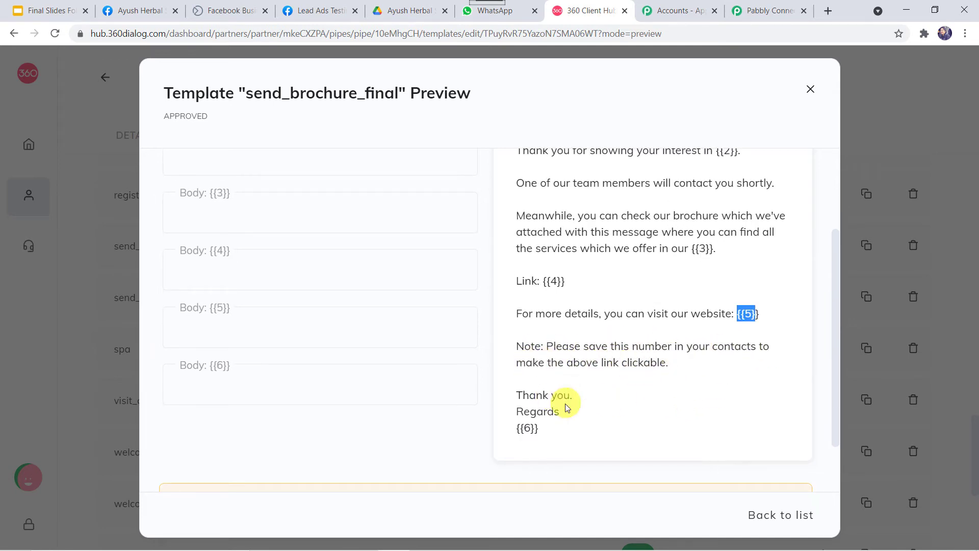
double_click(524, 428)
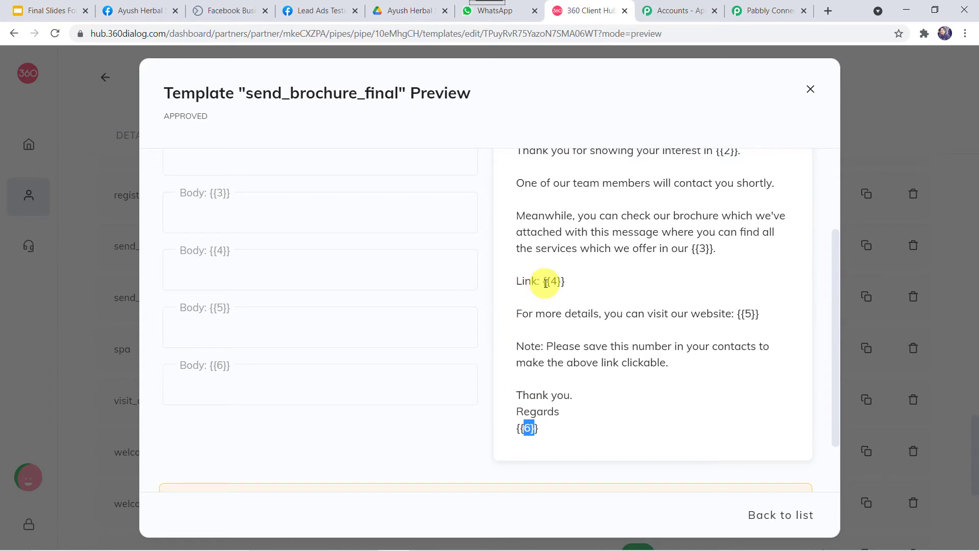
scroll(543, 280, up, 3)
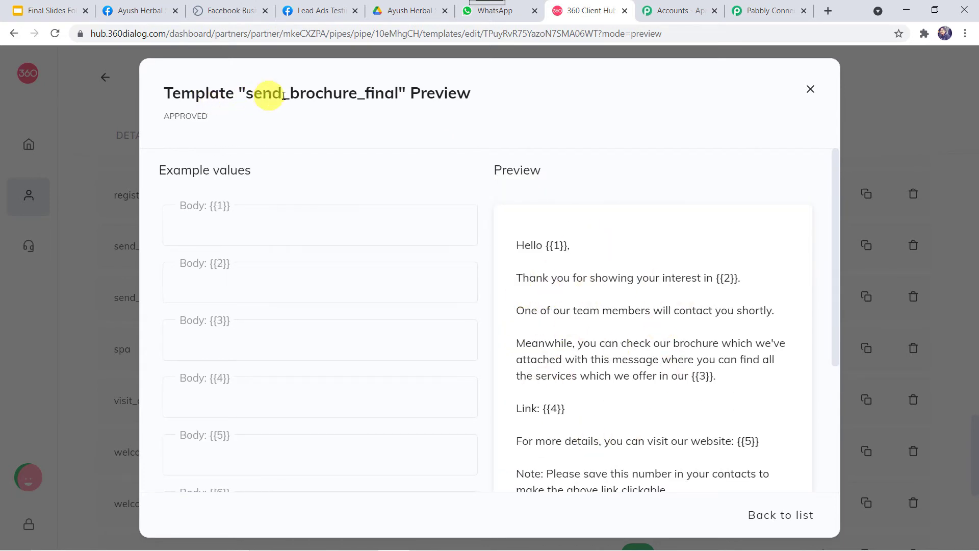
click(772, 11)
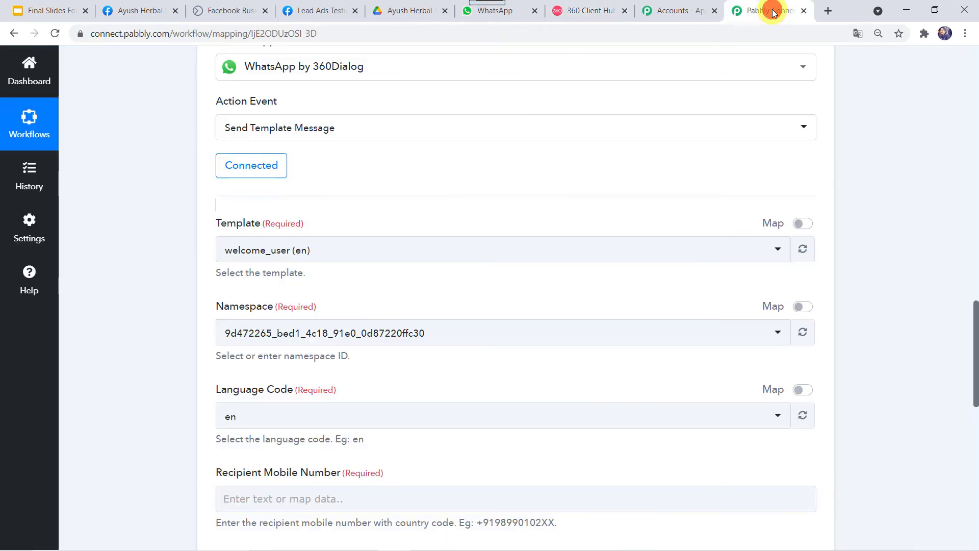
- Switch the Template to send_brochure_final (en) and review the trigger's Response Received data
click(282, 250)
text(send)
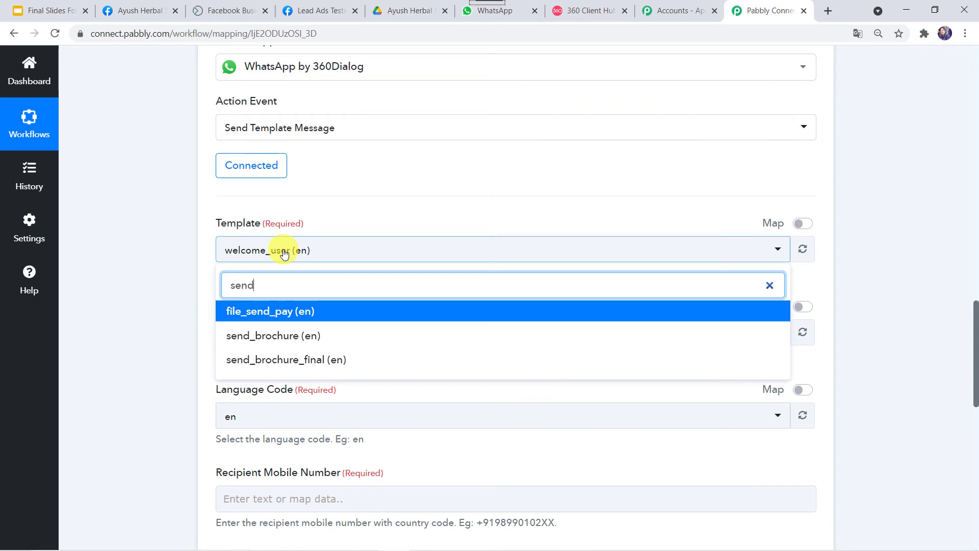
click(272, 366)
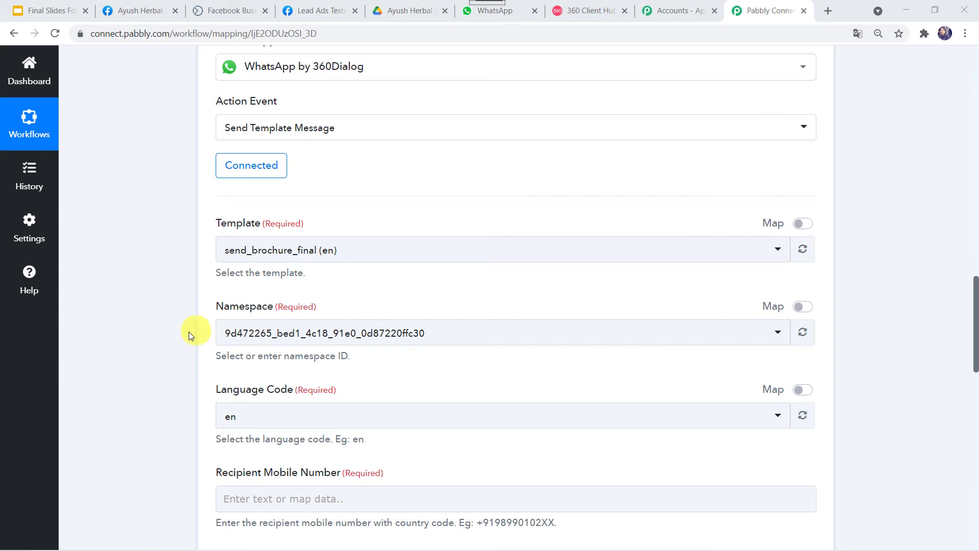
scroll(189, 332, down, 3)
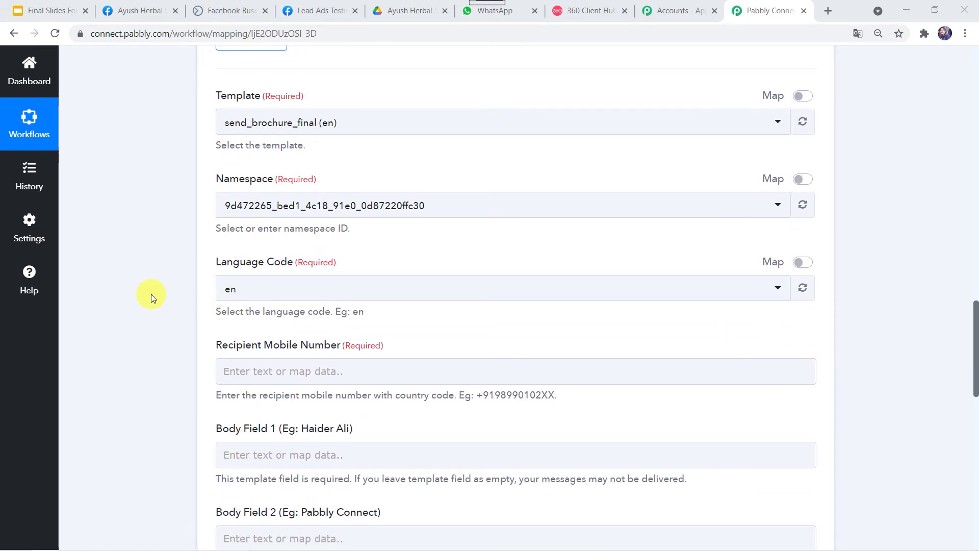
scroll(151, 294, down, 3)
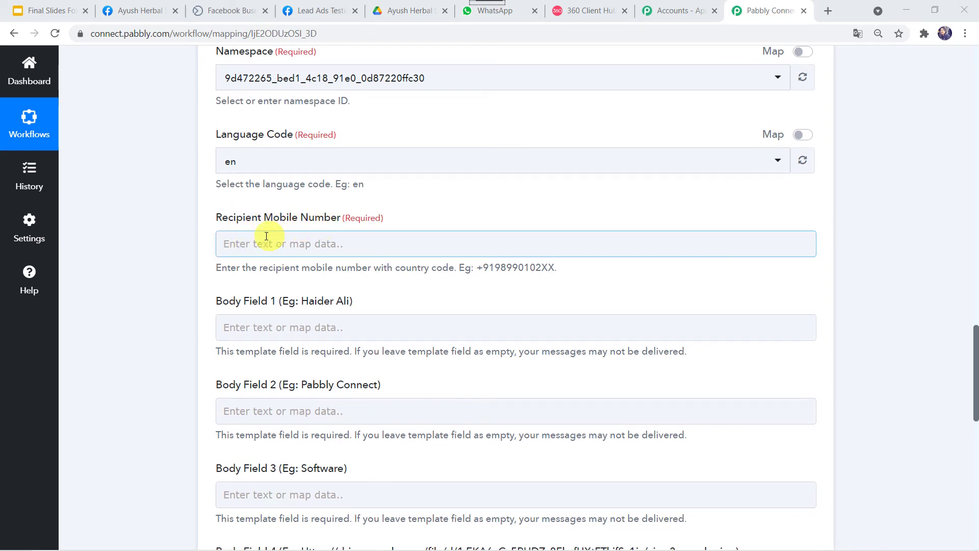
scroll(155, 231, up, 15)
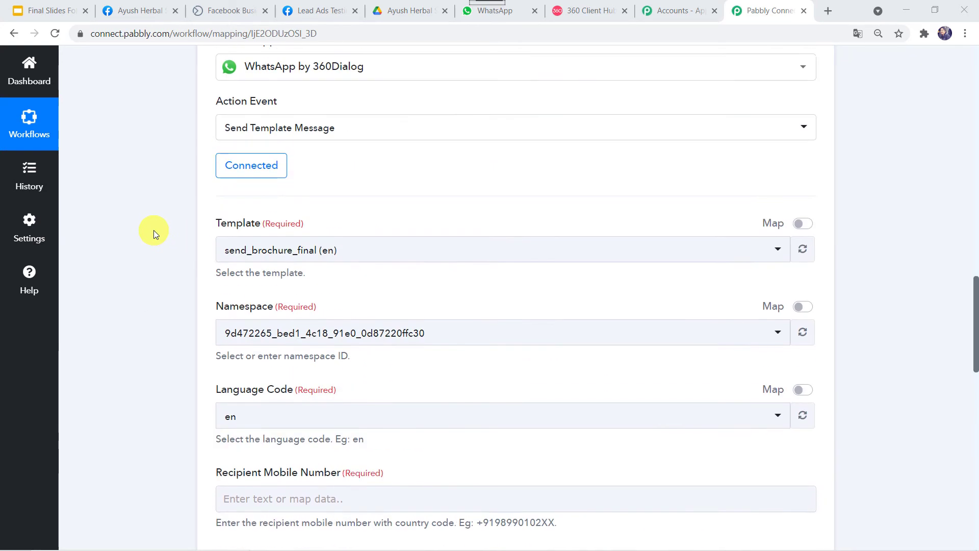
scroll(350, 343, down, 3)
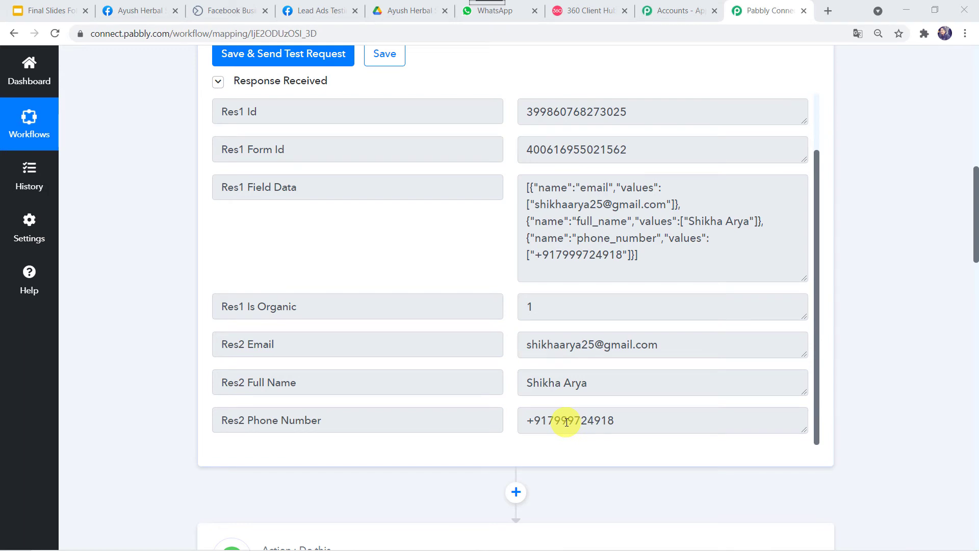
- Map the Facebook lead's Res2 Phone Number into the Recipient Mobile Number field
scroll(145, 415, down, 15)
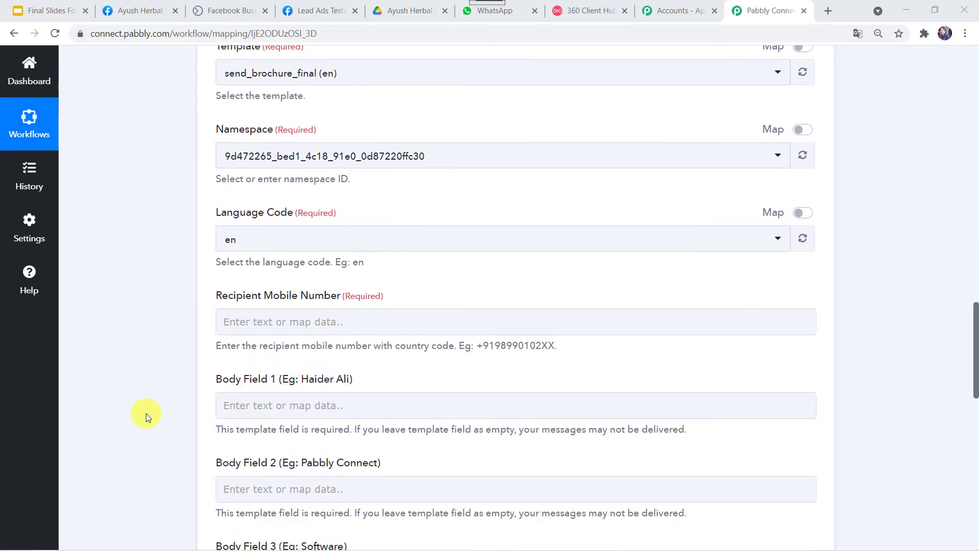
click(277, 308)
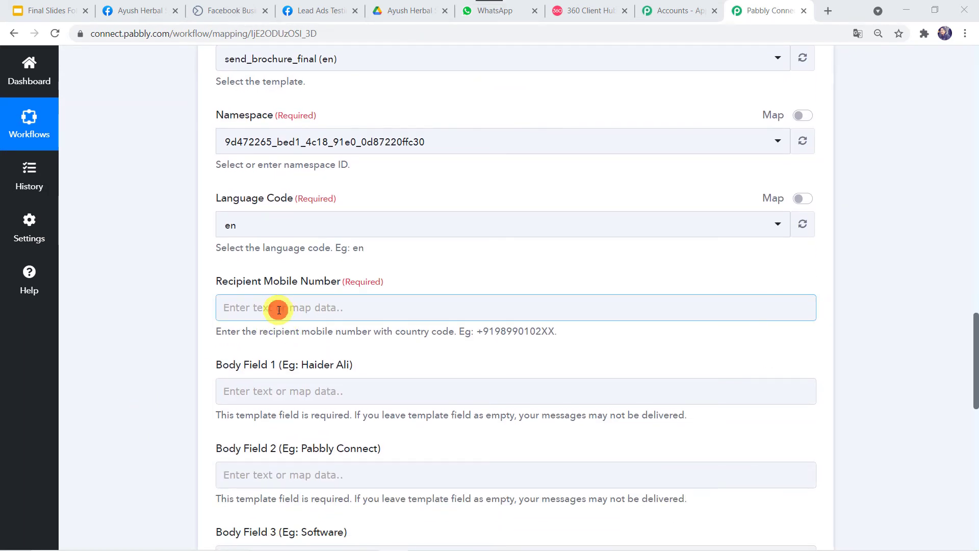
scroll(312, 333, down, 3)
click(342, 286)
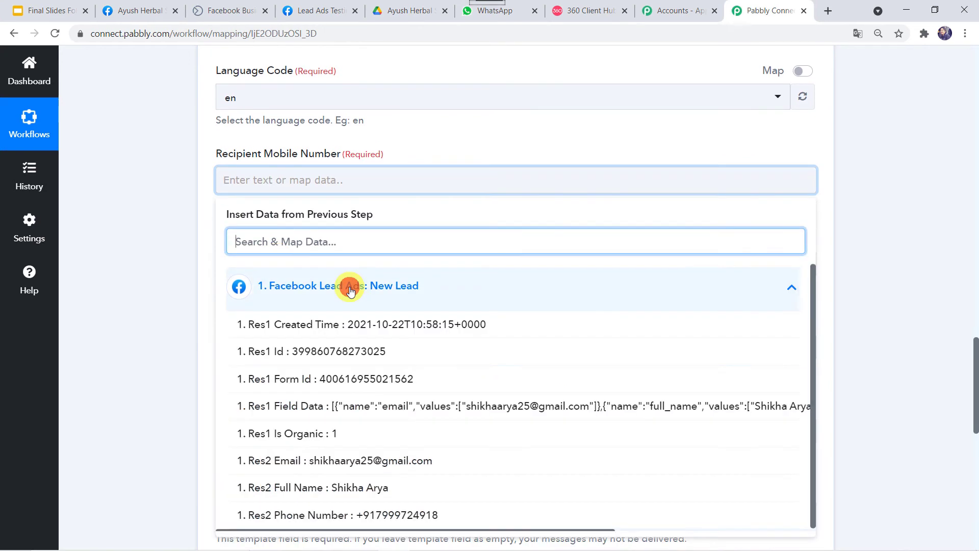
click(318, 515)
click(160, 279)
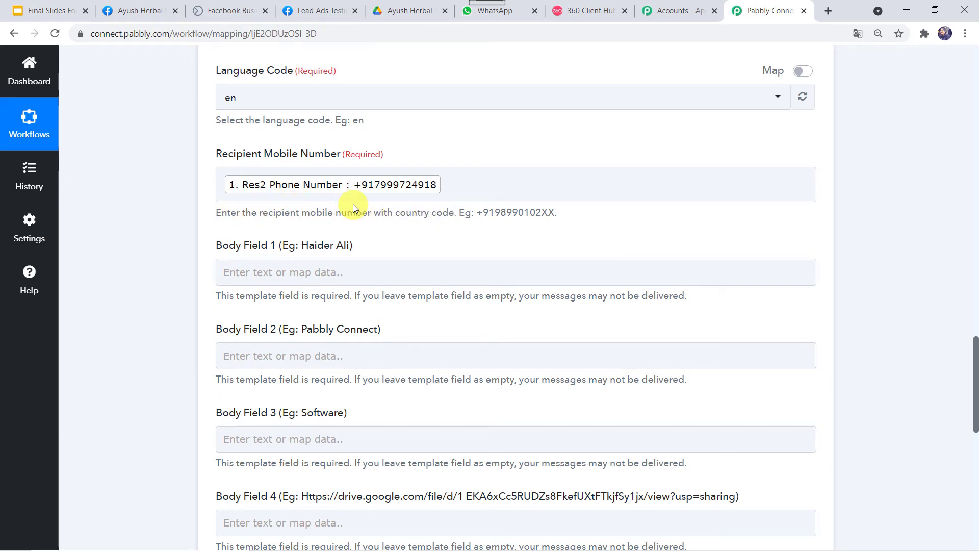
mouse_move(353, 184)
mouse_down()
mouse_move(362, 185)
mouse_move(353, 185)
mouse_up()
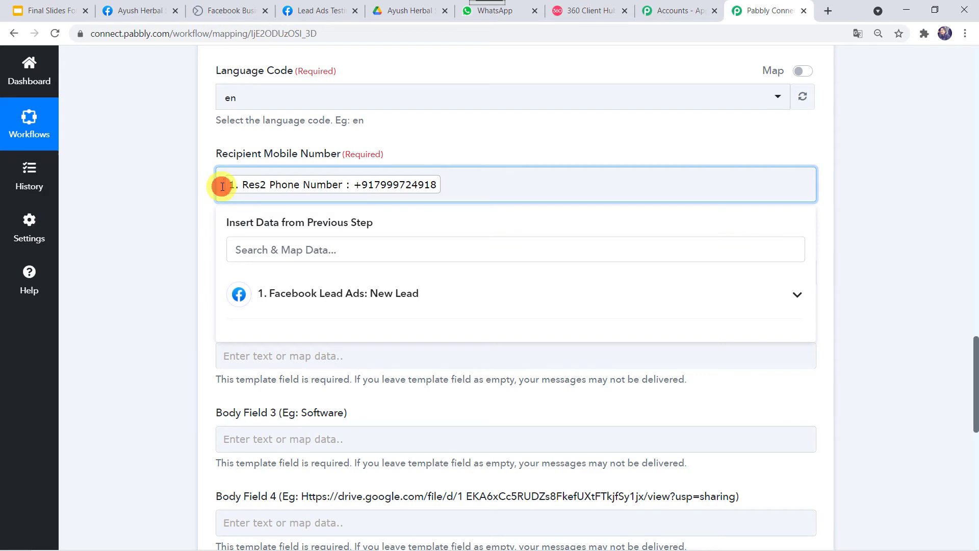
click(169, 267)
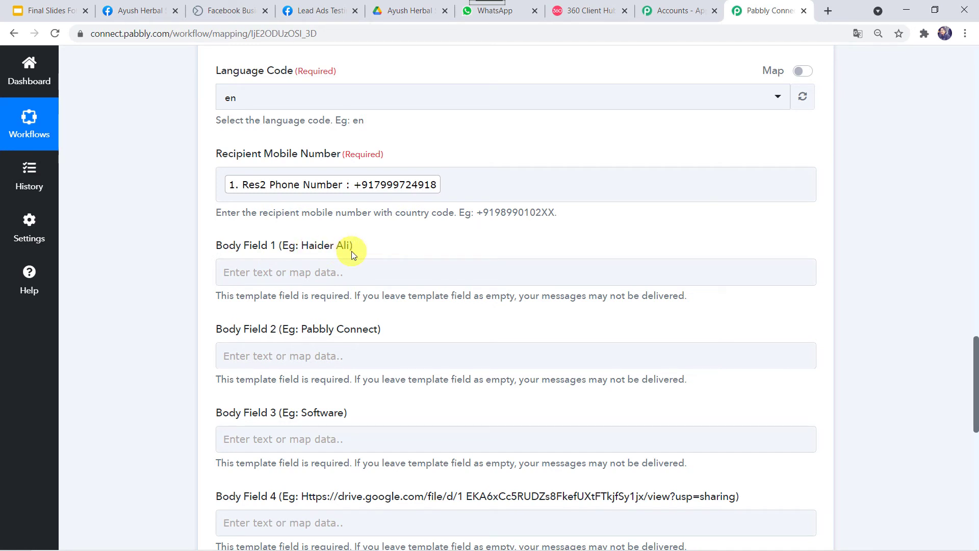
click(589, 12)
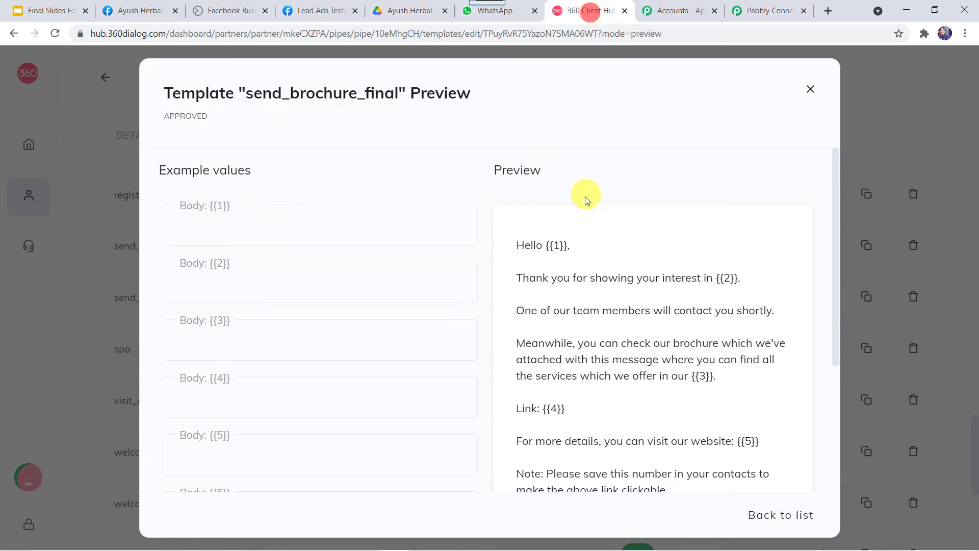
- Map the lead's Res2 Full Name into Body Field 1 for the {{1}} greeting placeholder
double_click(554, 246)
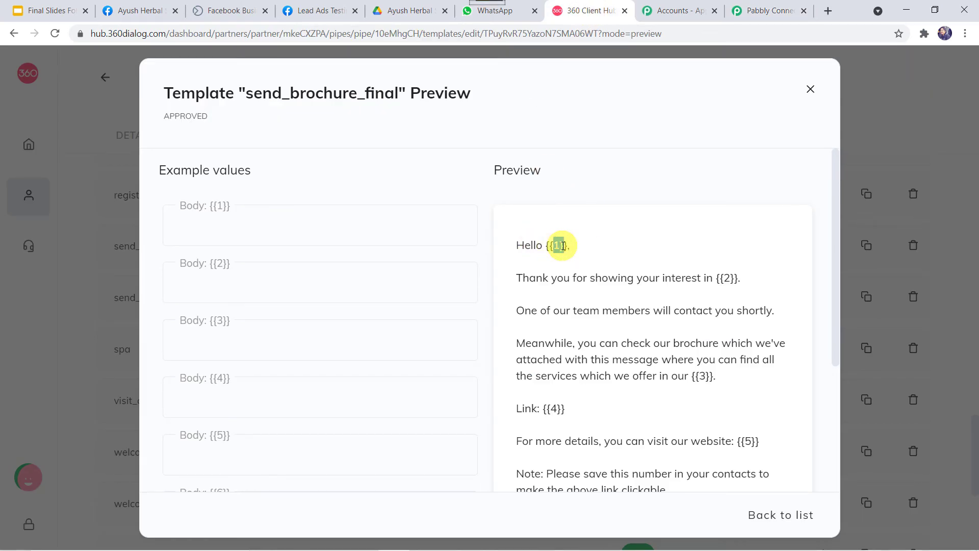
click(745, 16)
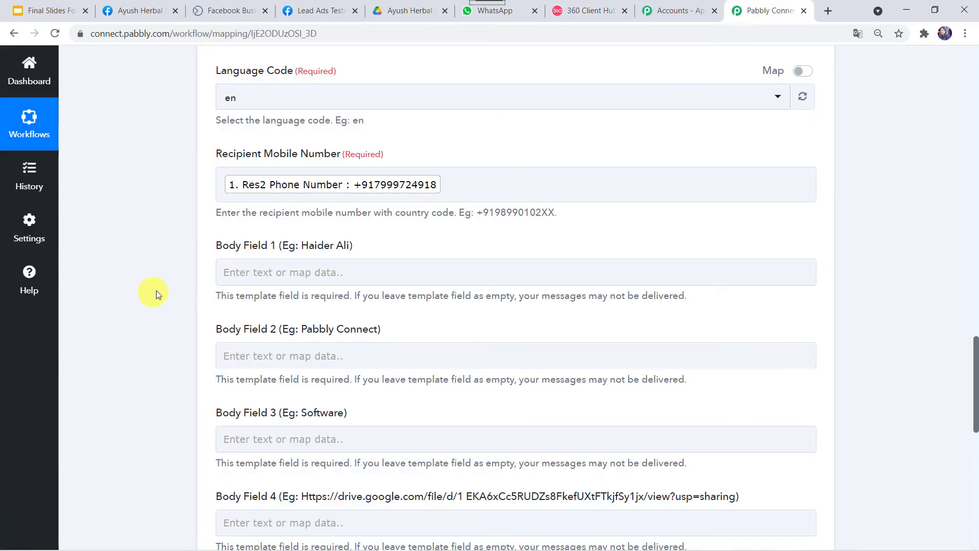
scroll(158, 290, down, 1)
click(239, 205)
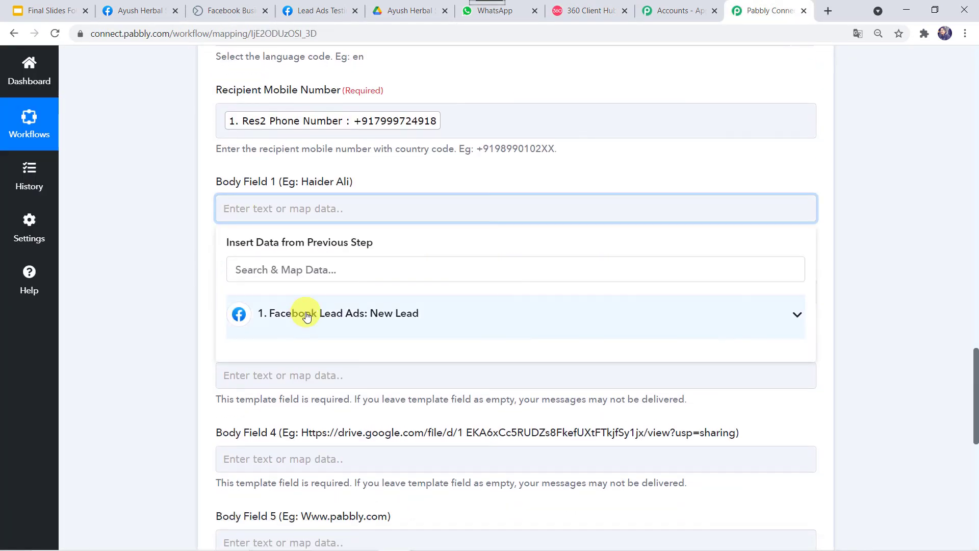
click(306, 312)
scroll(343, 465, down, 2)
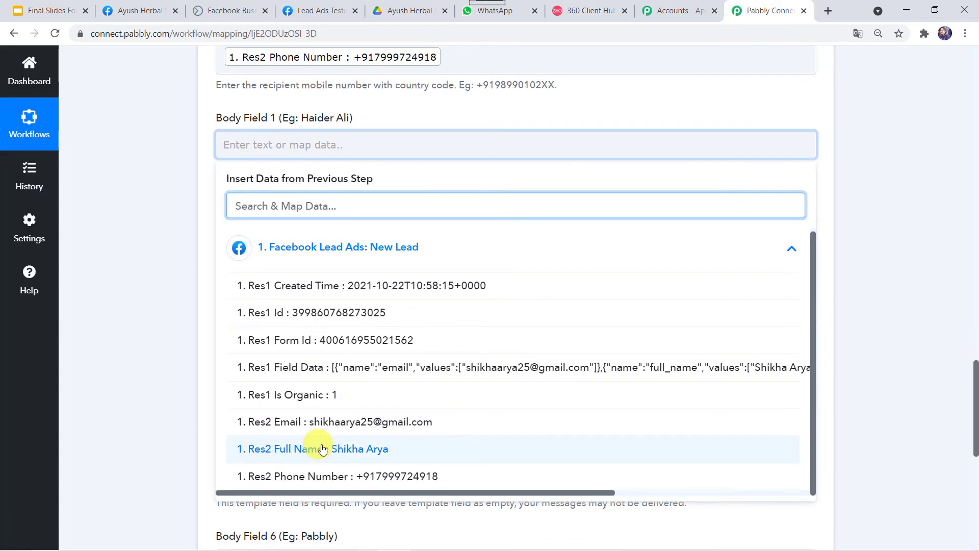
click(337, 448)
click(170, 235)
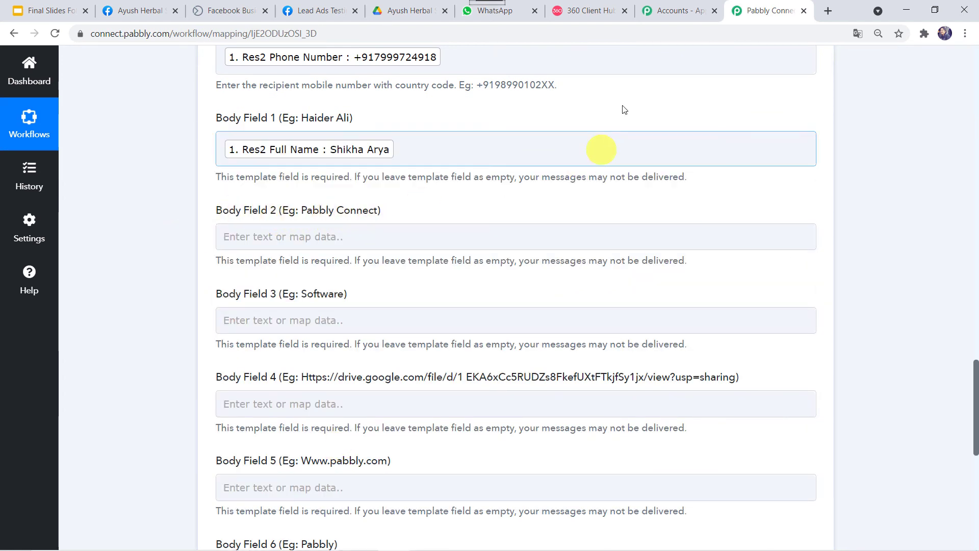
click(592, 11)
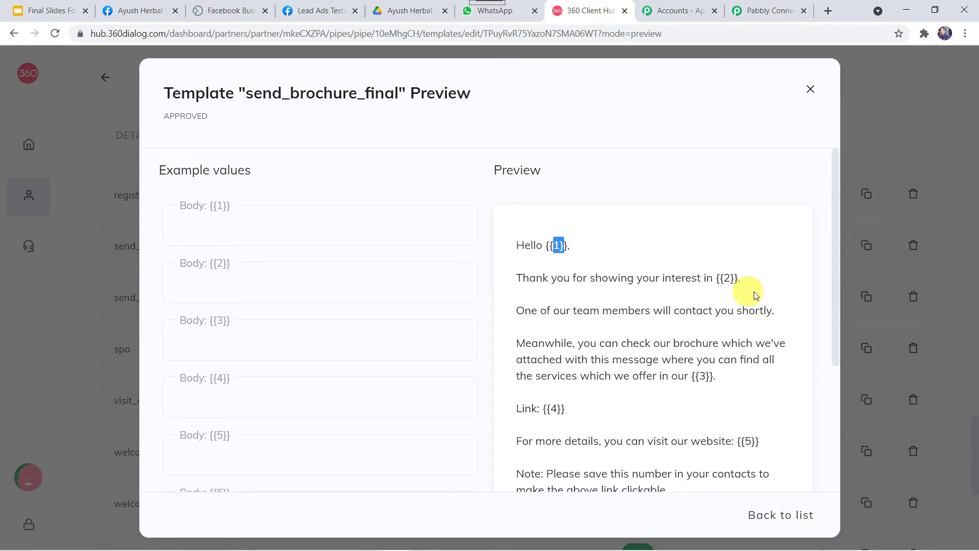
- Fill Body Field 2 with the Facebook page's business name 'Ayush Herbal Store'
click(726, 279)
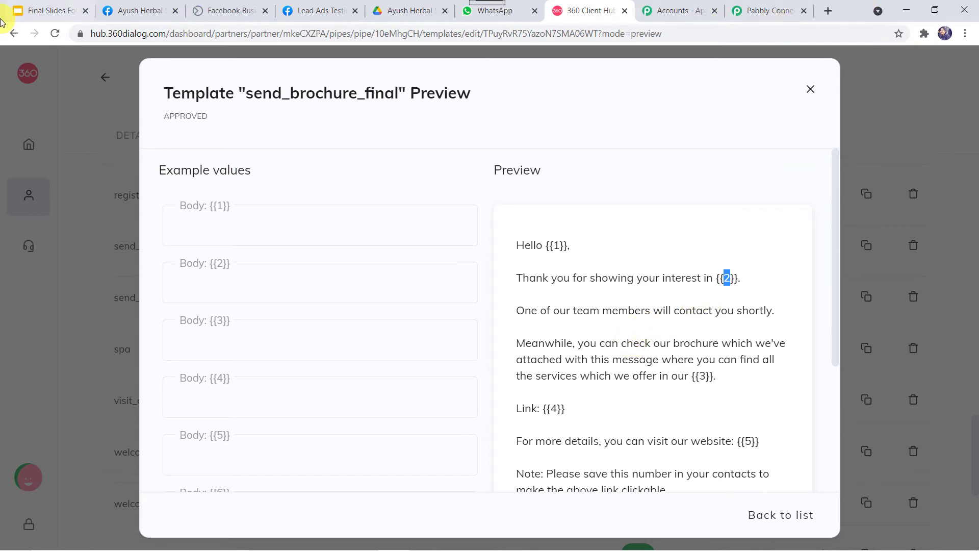
click(139, 11)
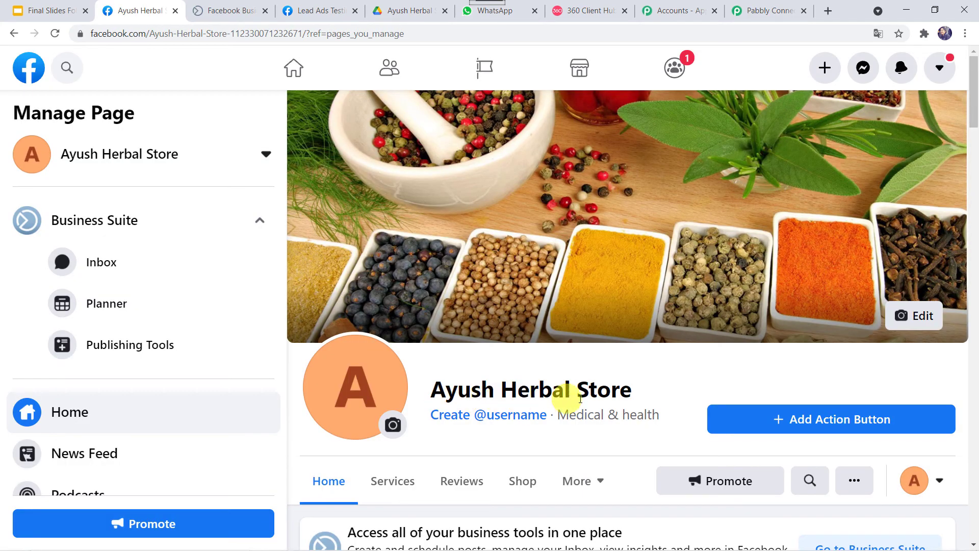
click(755, 4)
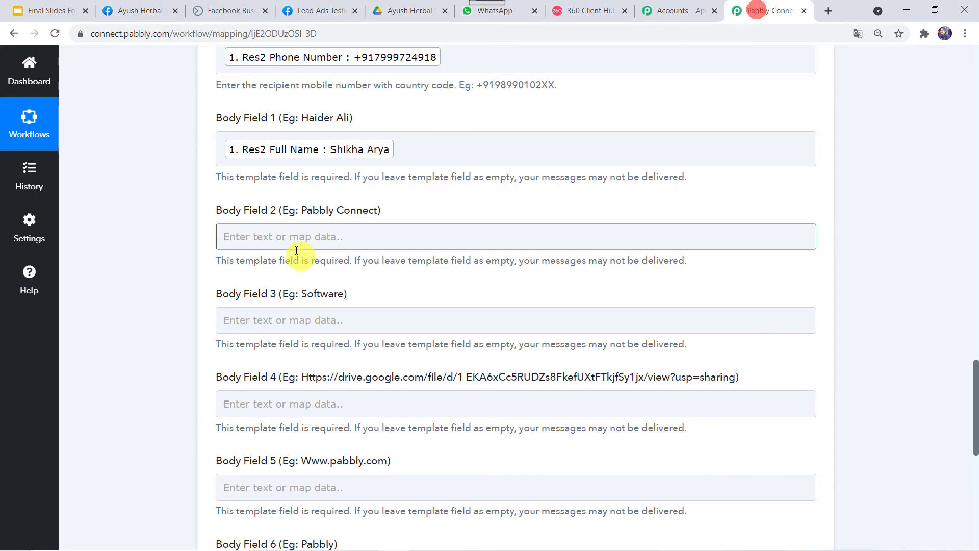
click(289, 233)
text(Ayush Herbal Store)
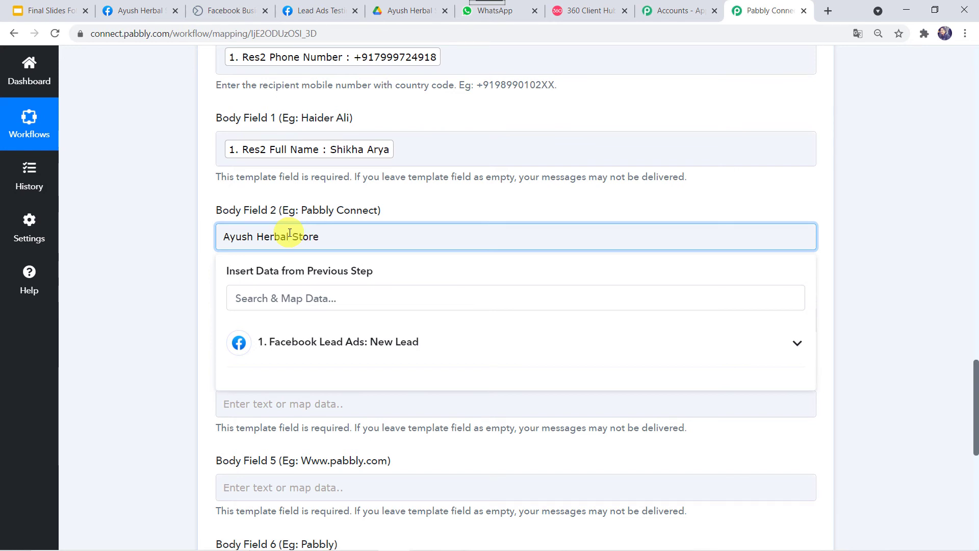
click(220, 257)
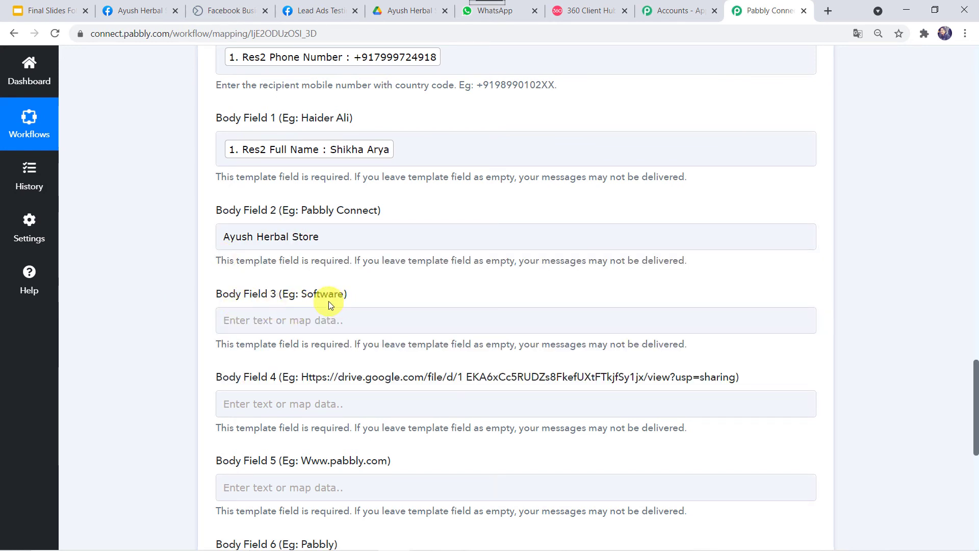
click(586, 11)
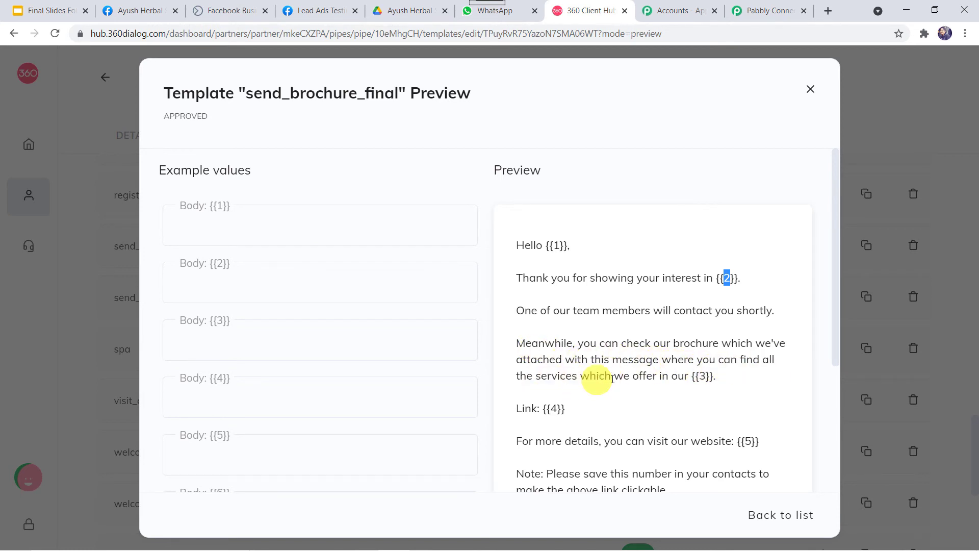
- Enter 'herbal store' into Body Field 3 for the {{3}} brochure-line placeholder
double_click(703, 377)
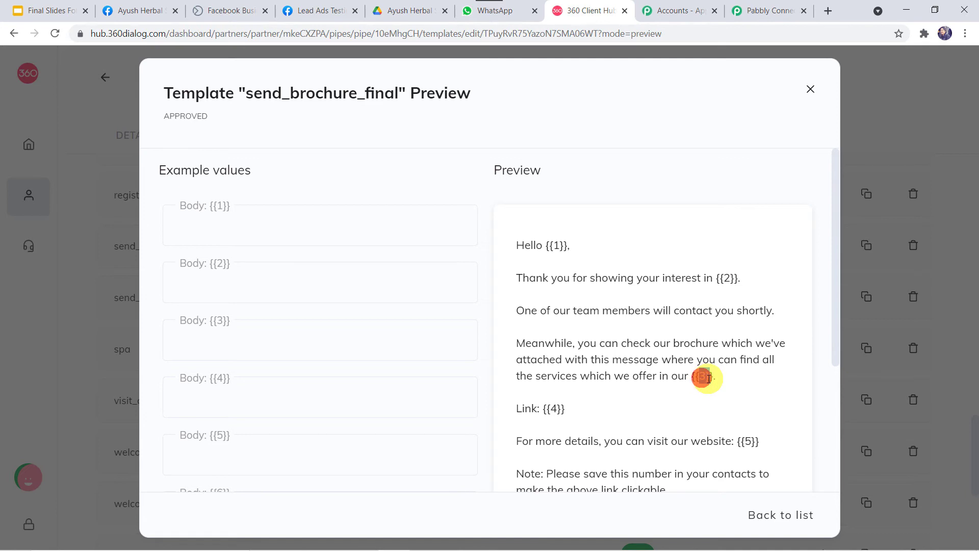
click(770, 14)
click(248, 313)
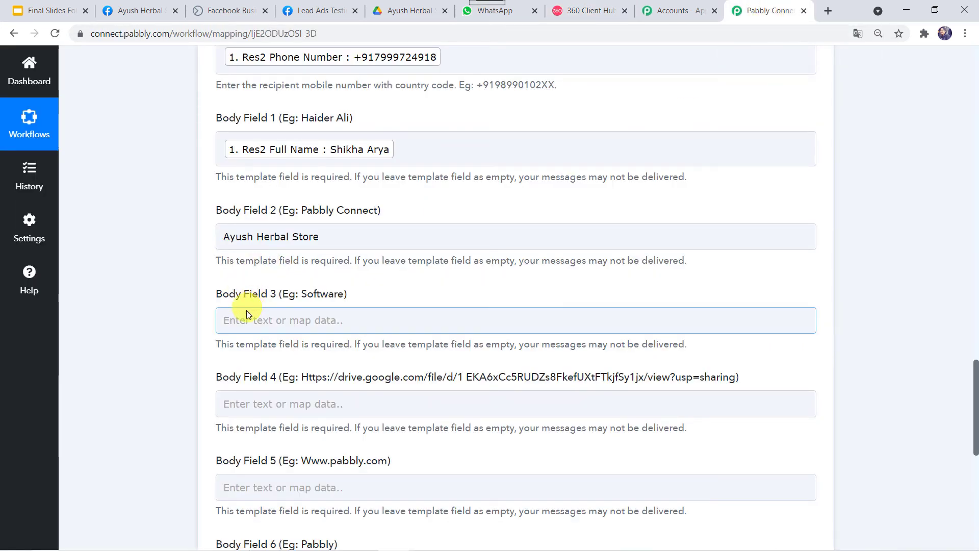
text(herbal store)
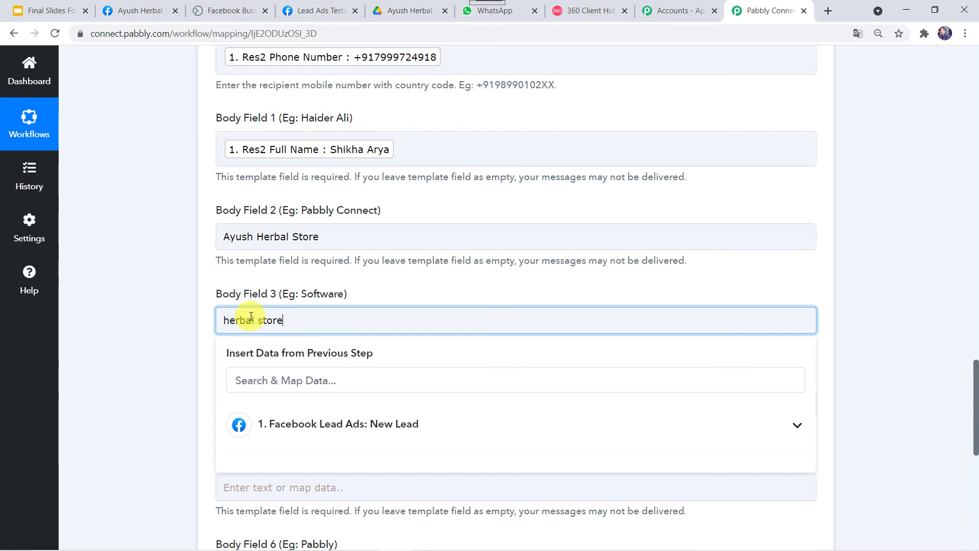
click(157, 350)
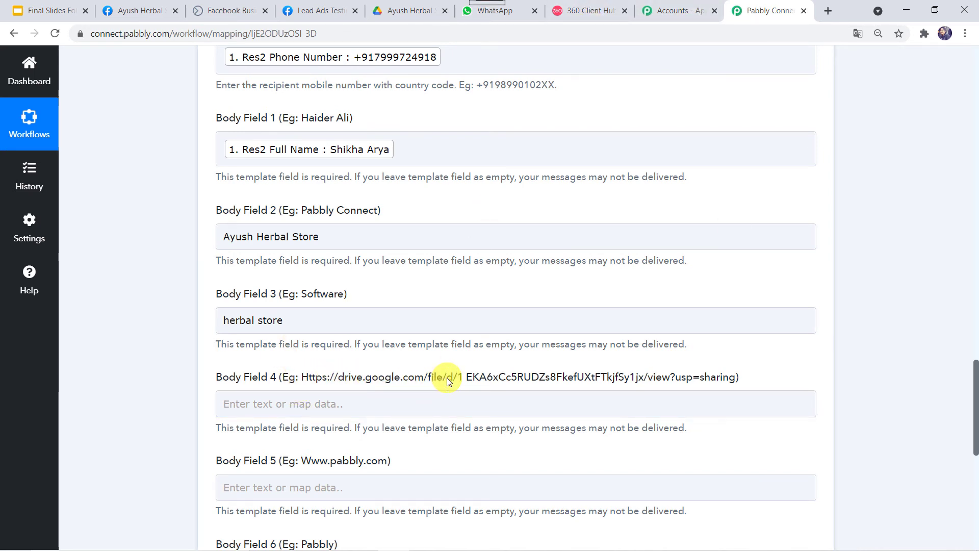
click(593, 12)
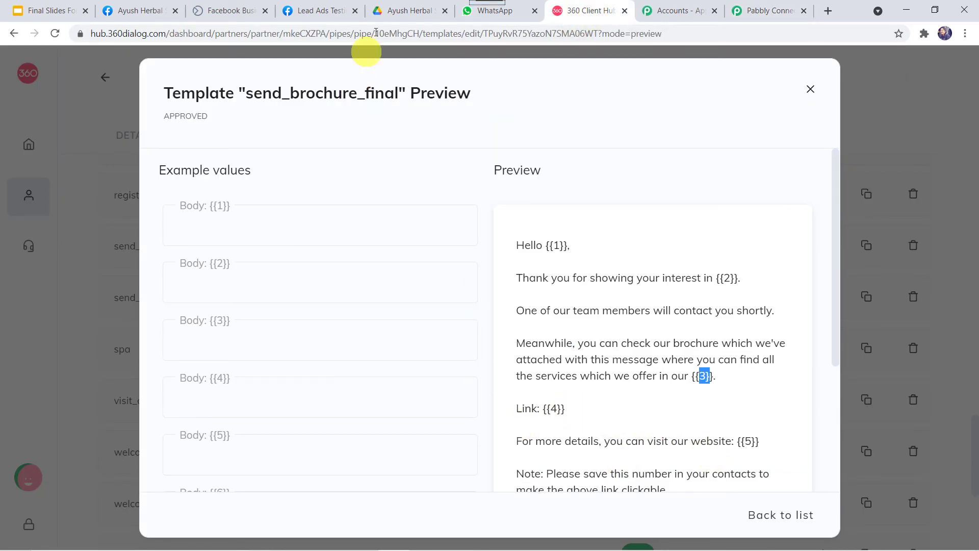
- Copy the anyone-can-view Google Drive share link for Herbal Products Brochure.pdf
click(391, 13)
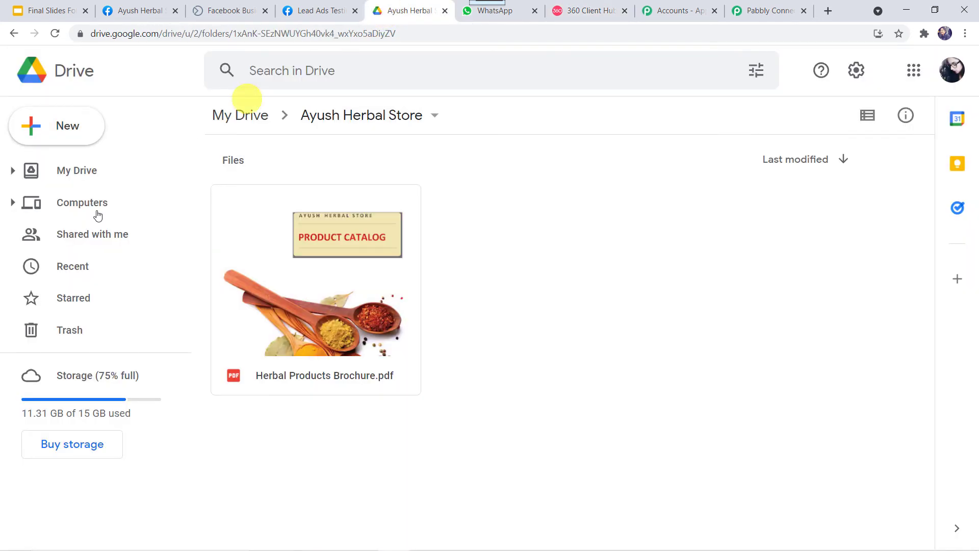
right_click(360, 277)
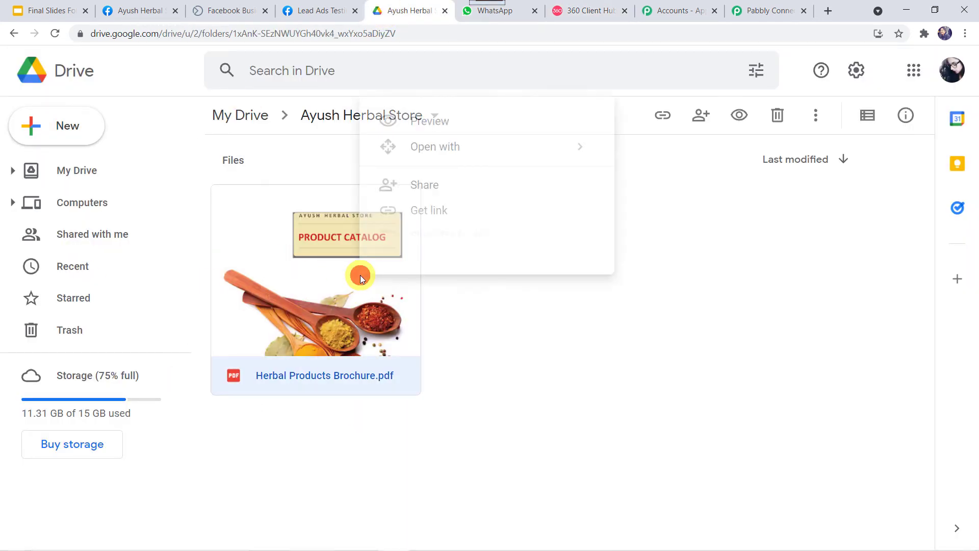
click(430, 190)
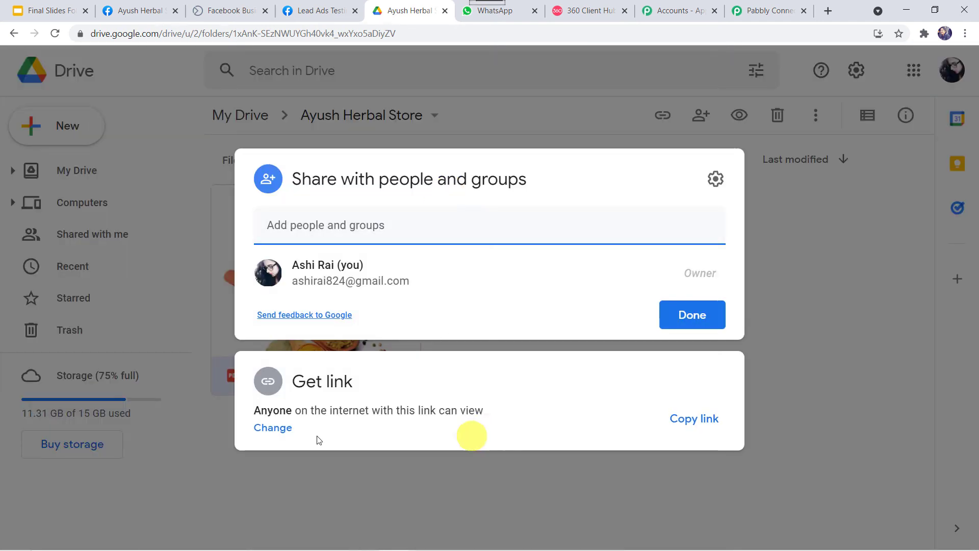
click(697, 422)
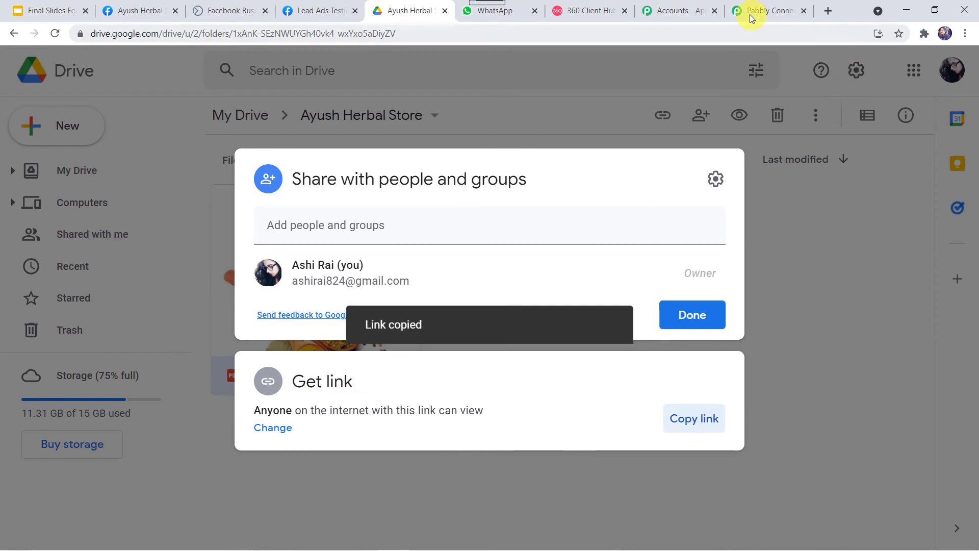
click(785, 15)
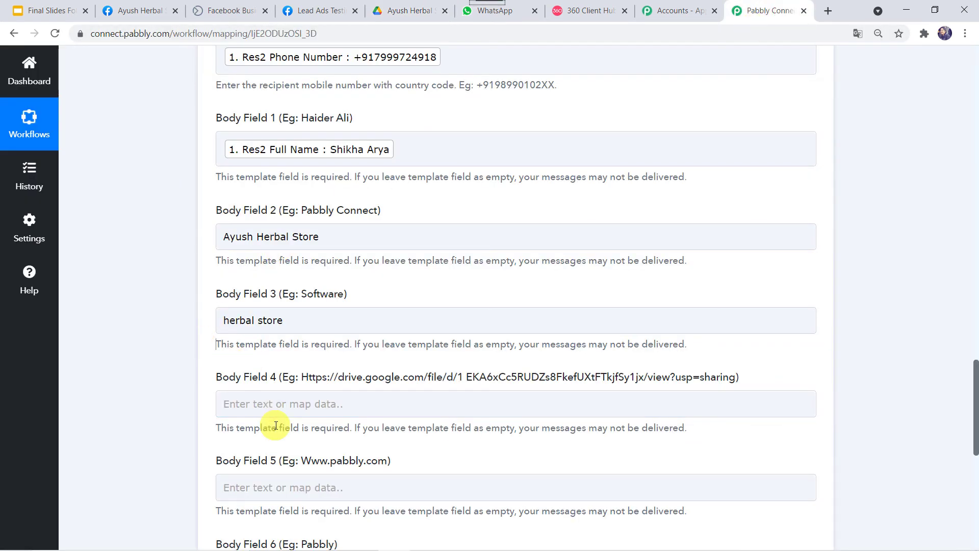
- Paste the brochure's Google Drive link into Body Field 4
click(283, 402)
right_click(283, 402)
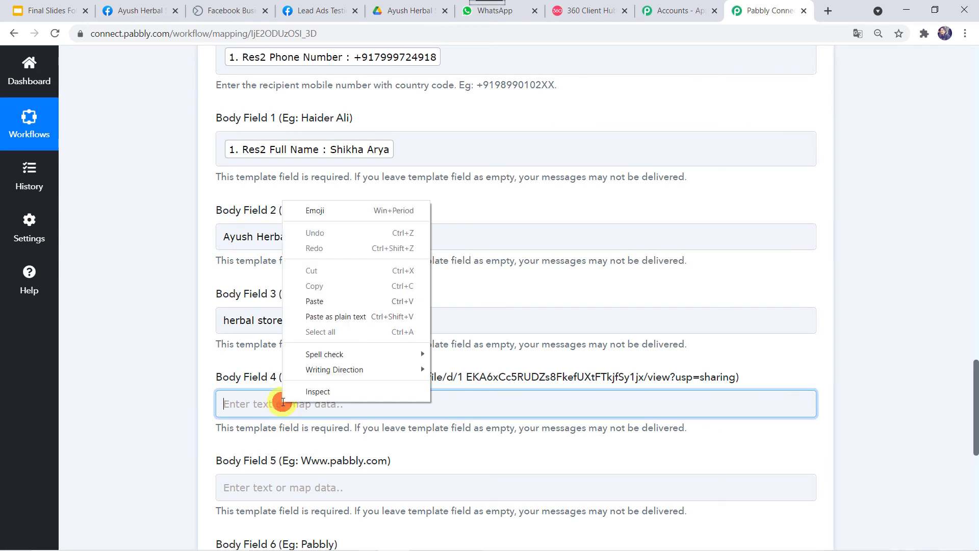
click(308, 304)
click(176, 397)
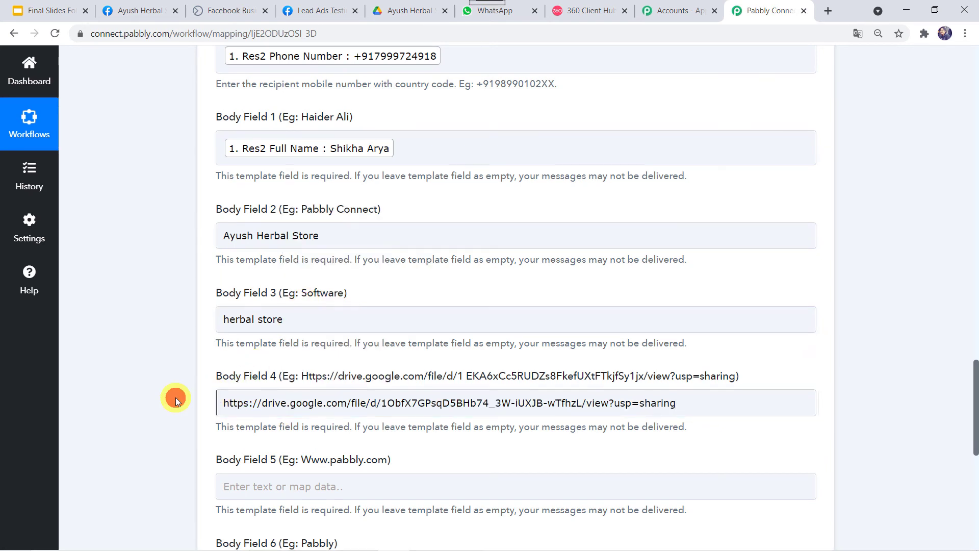
scroll(225, 345, down, 2)
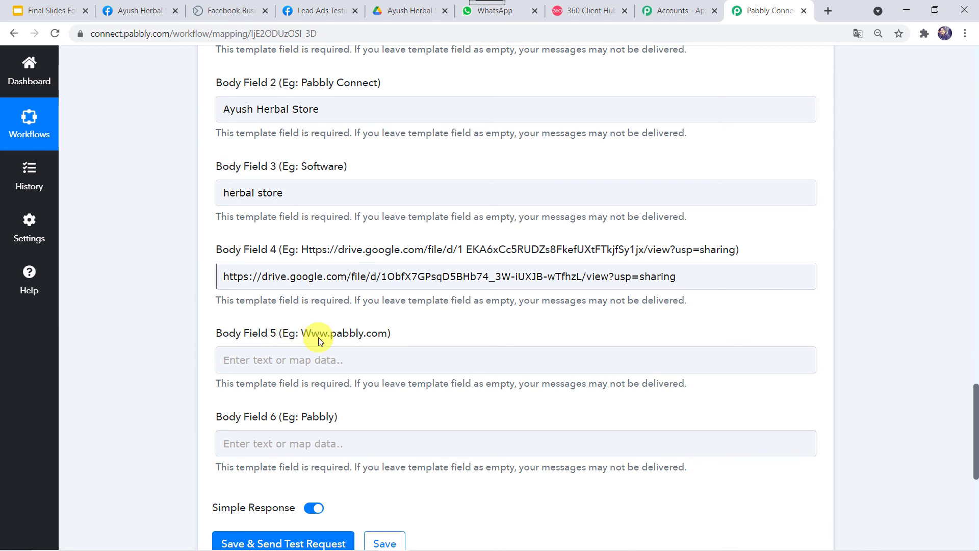
- Check the {{5}} website placeholder and select the Ayush Herbal Store Facebook page URL
click(582, 11)
scroll(671, 435, down, 2)
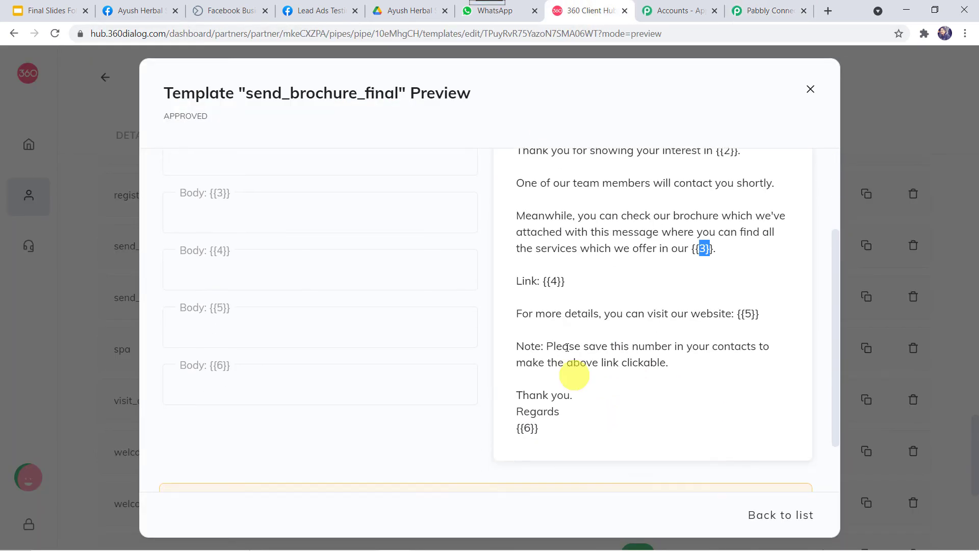
double_click(748, 314)
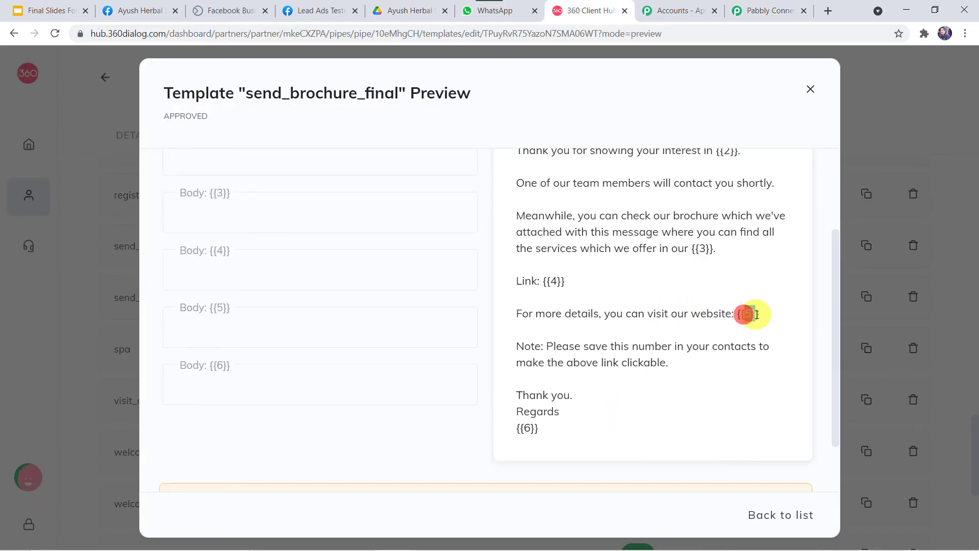
click(150, 13)
click(226, 34)
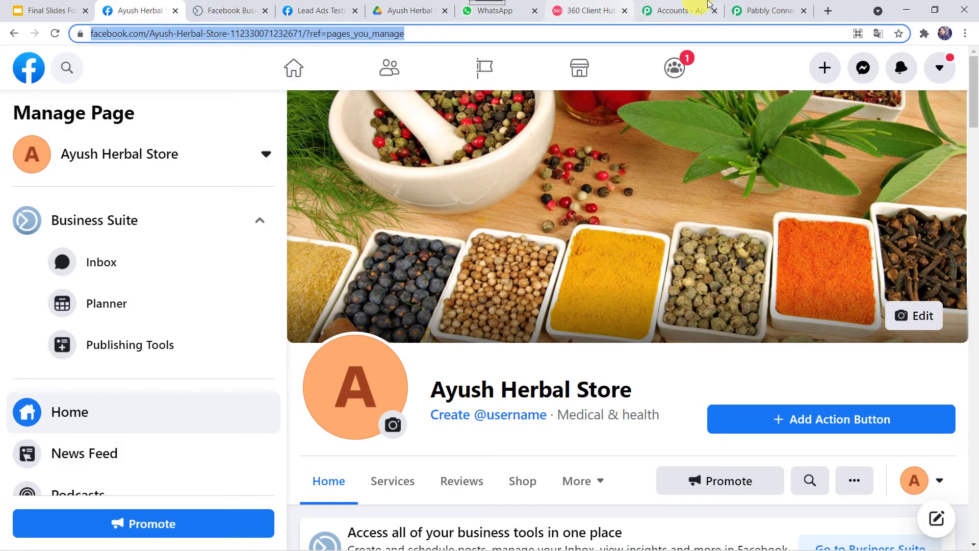
click(768, 11)
- Paste the Ayush Herbal Store Facebook page URL into Body Field 5 as plain text
click(274, 365)
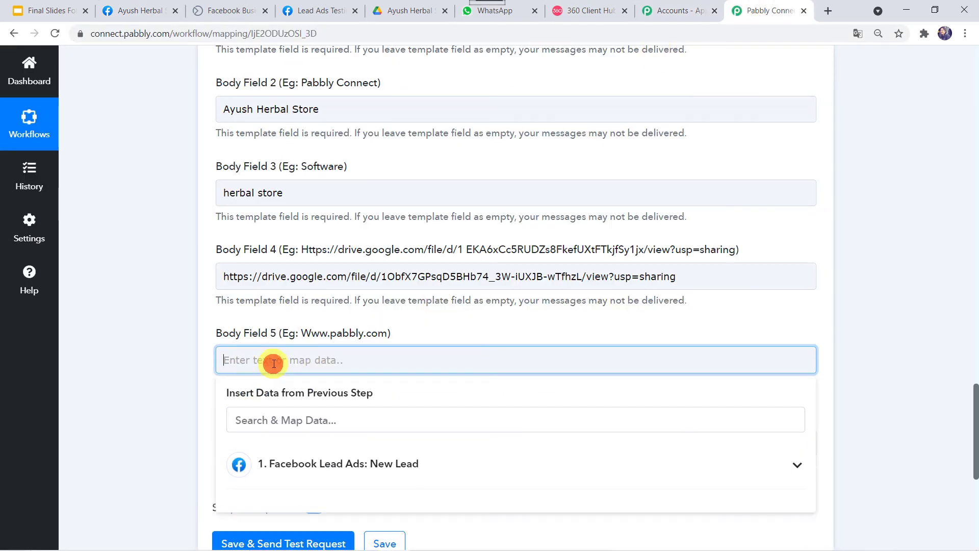
right_click(273, 364)
click(314, 268)
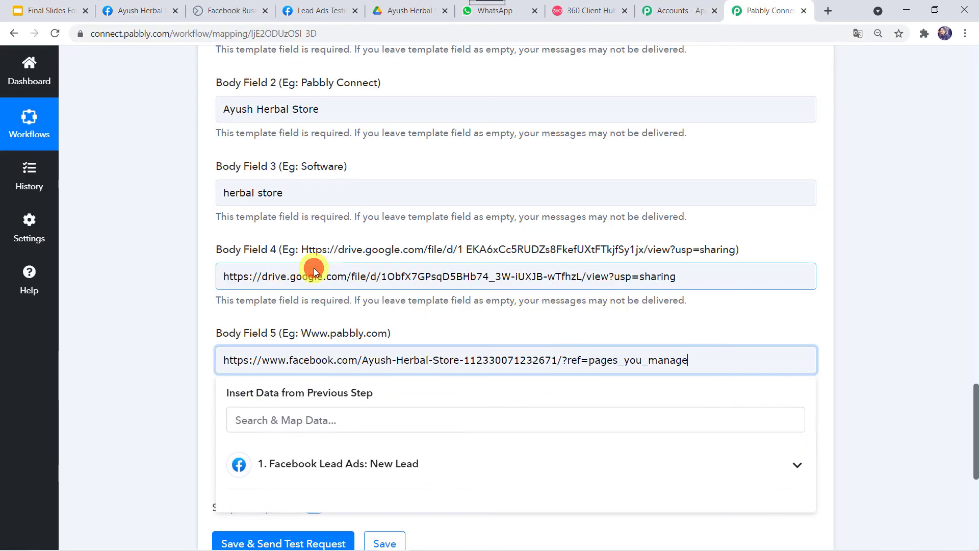
click(168, 362)
scroll(168, 362, down, 3)
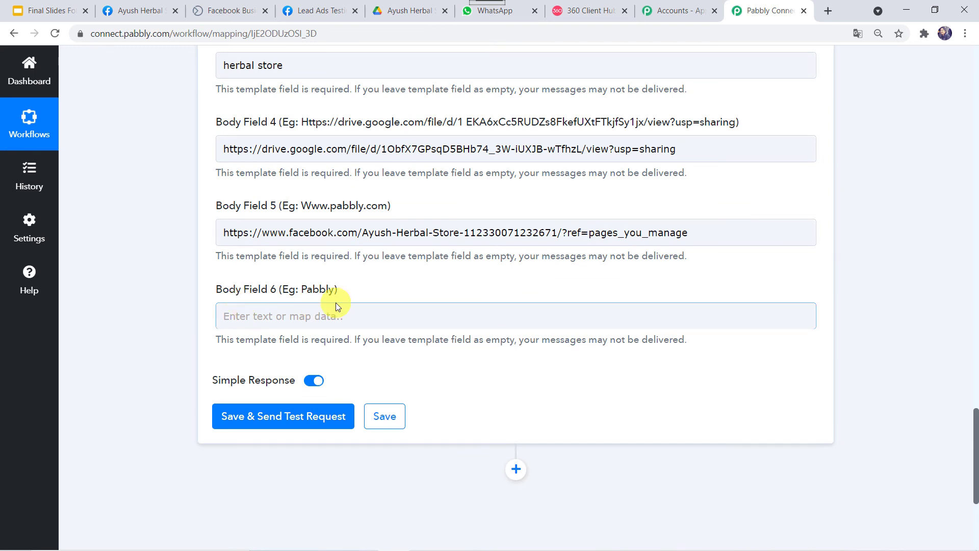
click(774, 230)
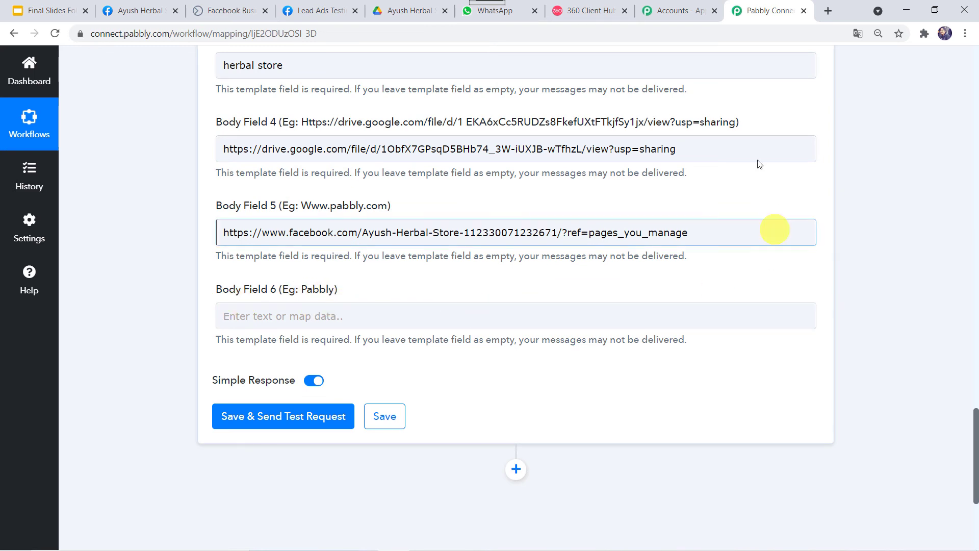
- Check template placeholder {{6}}, then copy 'Ayush Herbal Store' from Body Field 2 into Body Field 6
click(576, 10)
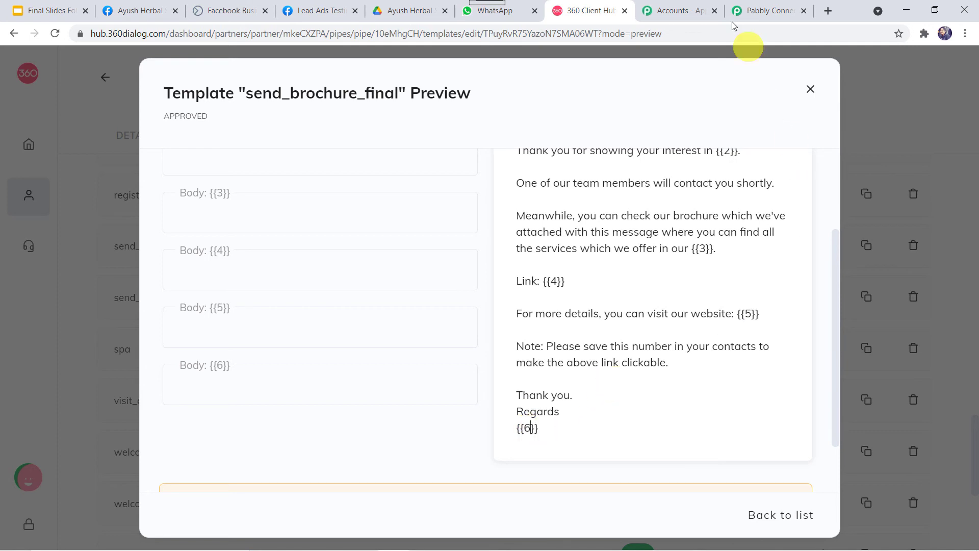
click(766, 9)
scroll(306, 233, up, 4)
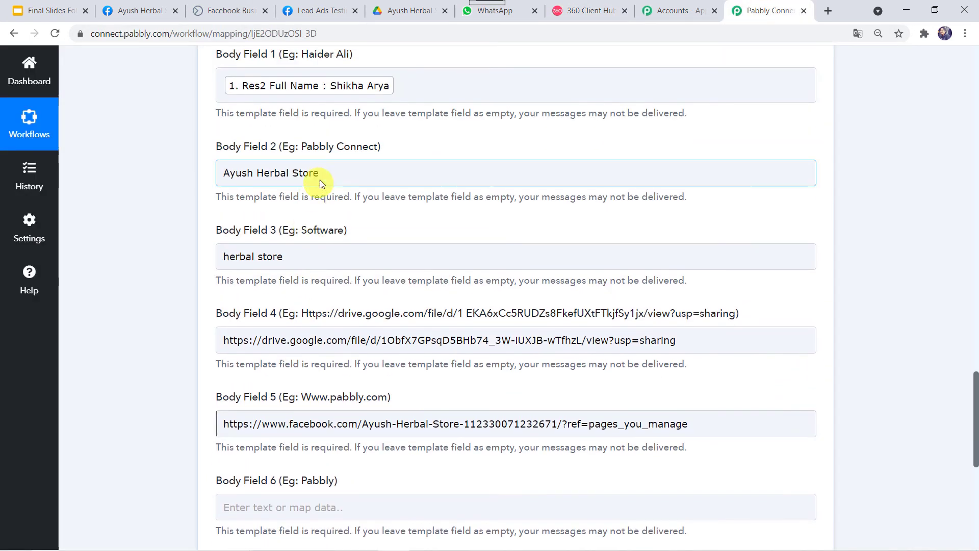
click(328, 175)
key(ctrl+a)
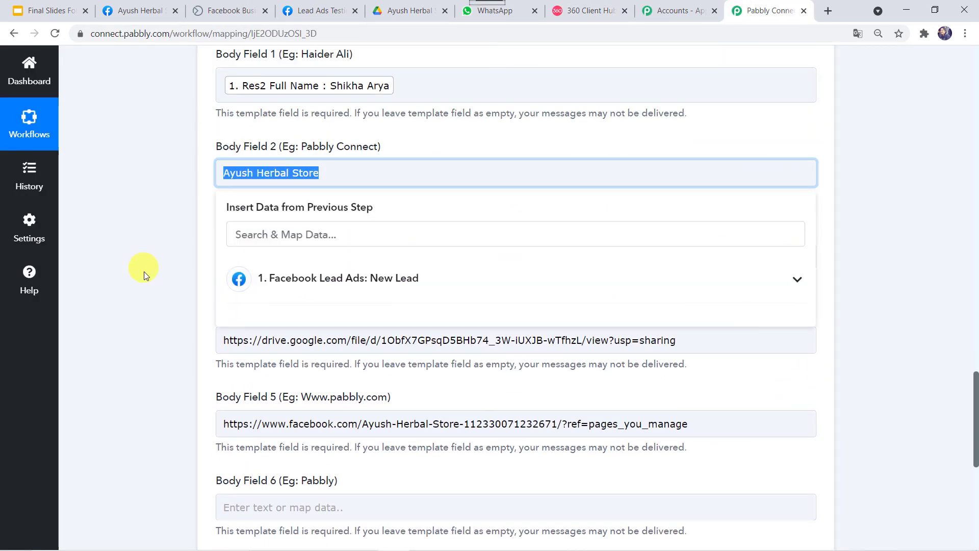
scroll(145, 273, down, 6)
click(275, 193)
key(ctrl+v)
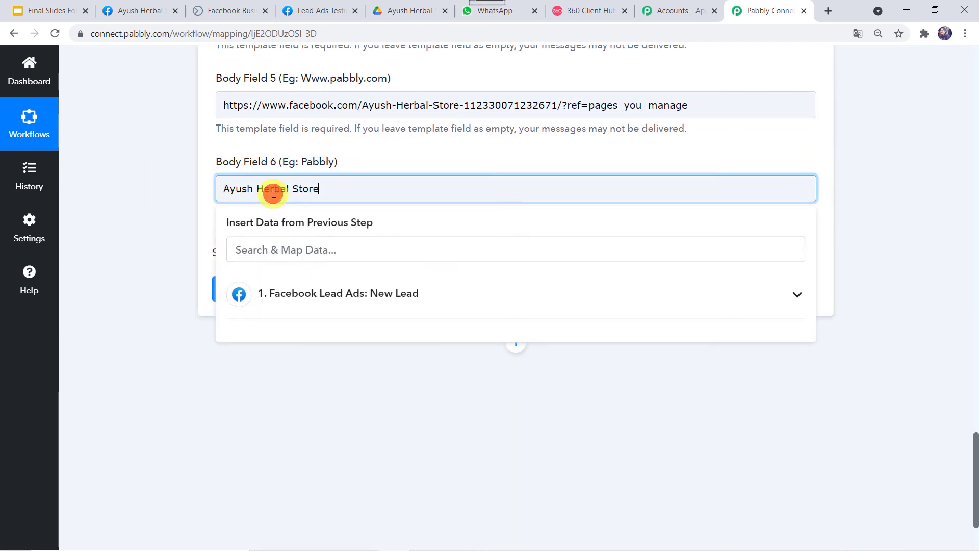
click(368, 167)
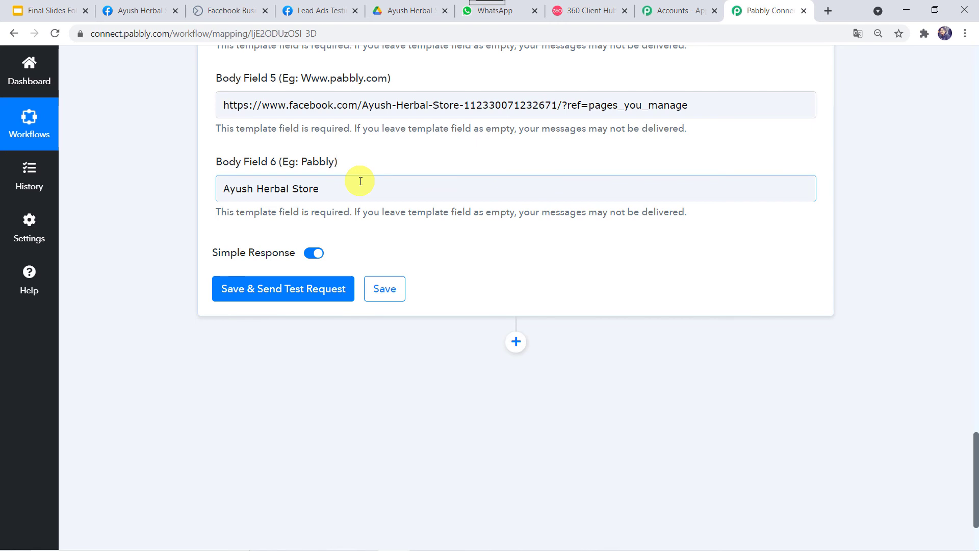
- Save the step and send a test request, getting a stable message ID response
click(310, 296)
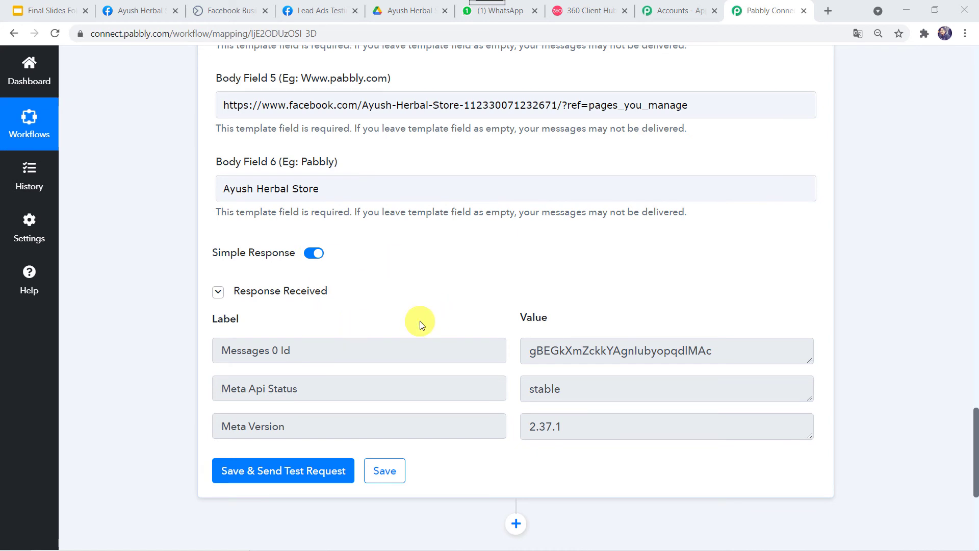
click(515, 13)
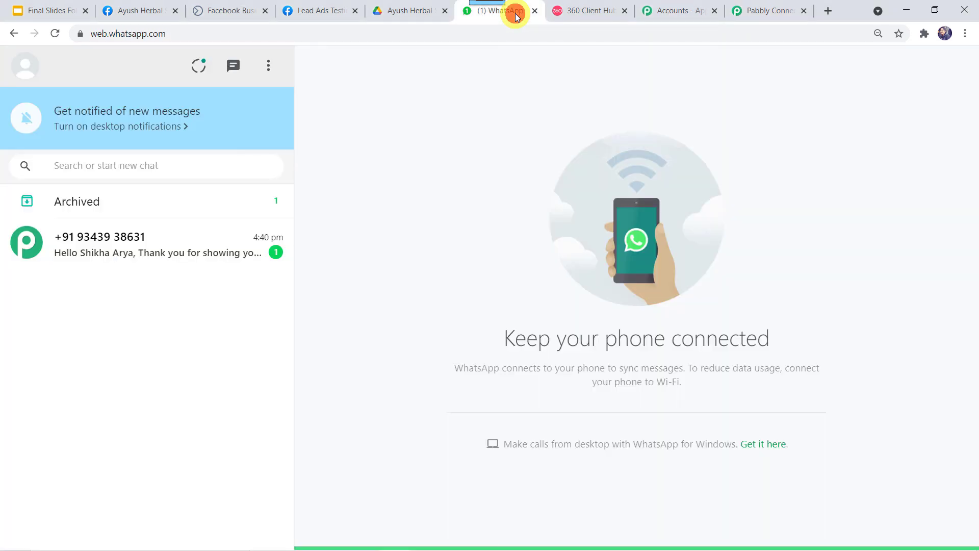
- Open the new chat and compare the greeting's lead name with the template preview
click(95, 262)
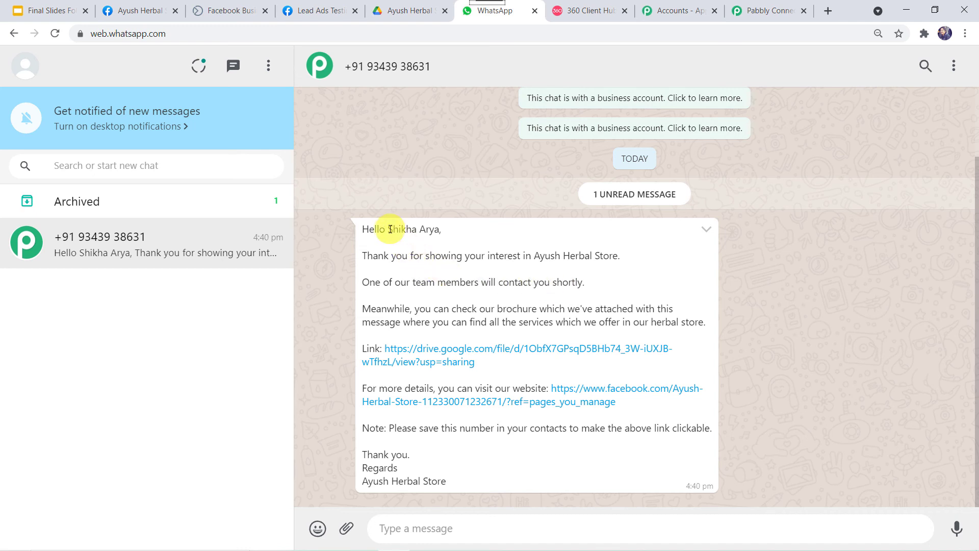
drag(400, 229, 437, 229)
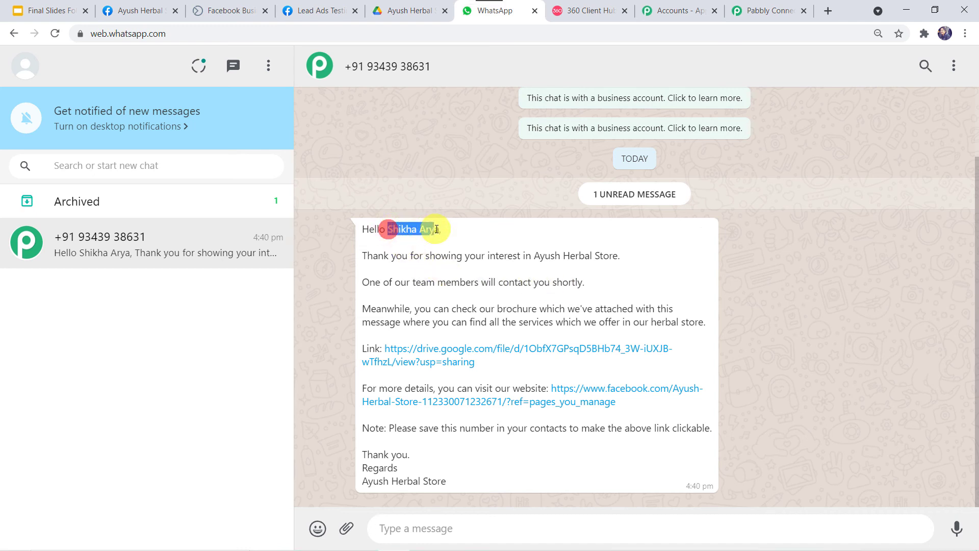
click(590, 10)
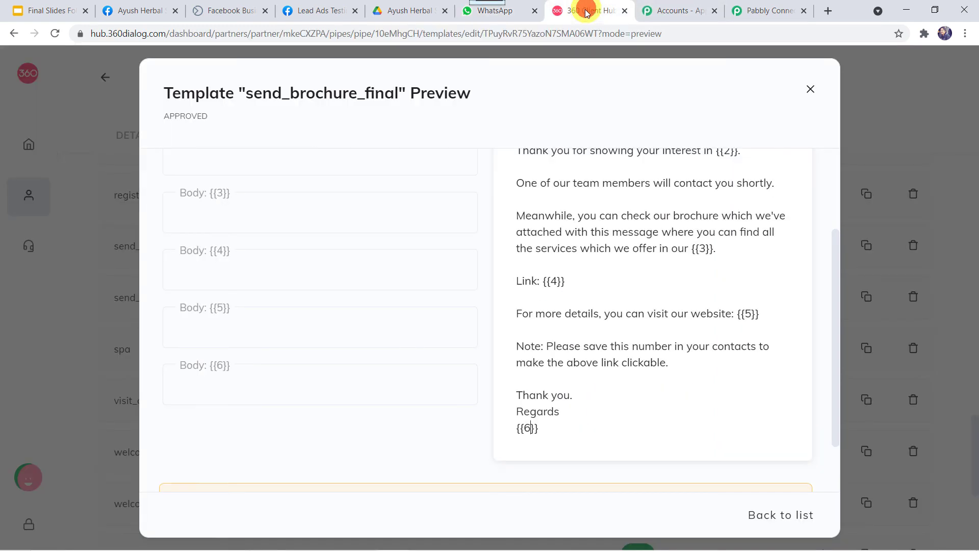
scroll(583, 220, up, 1)
scroll(583, 221, up, 2)
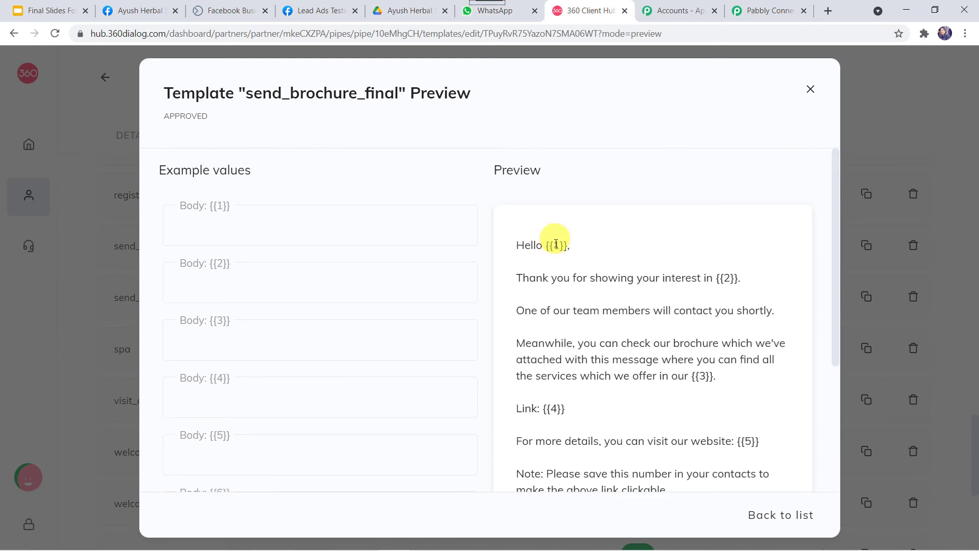
click(514, 12)
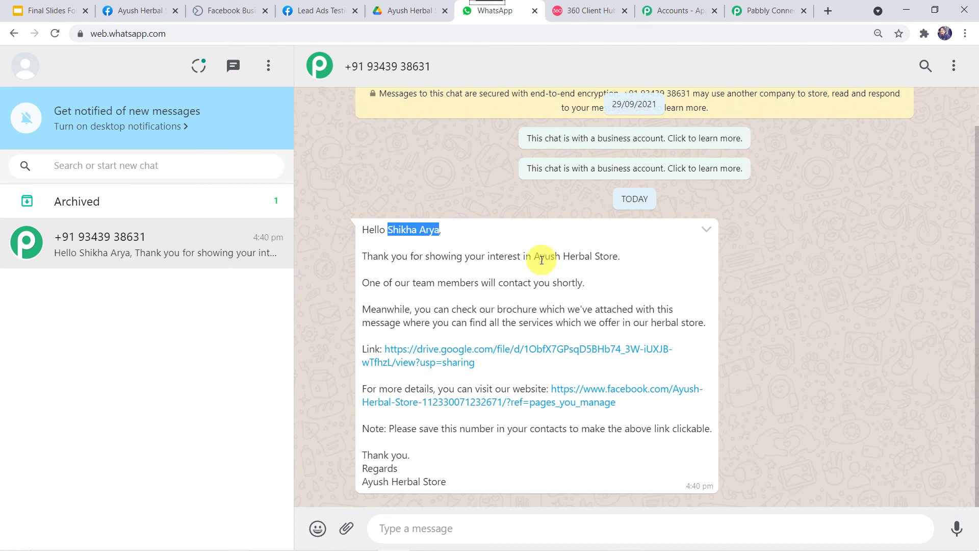
- Check the store name wording and signature against send_brochure_final, then open the Drive brochure link
drag(535, 259, 620, 259)
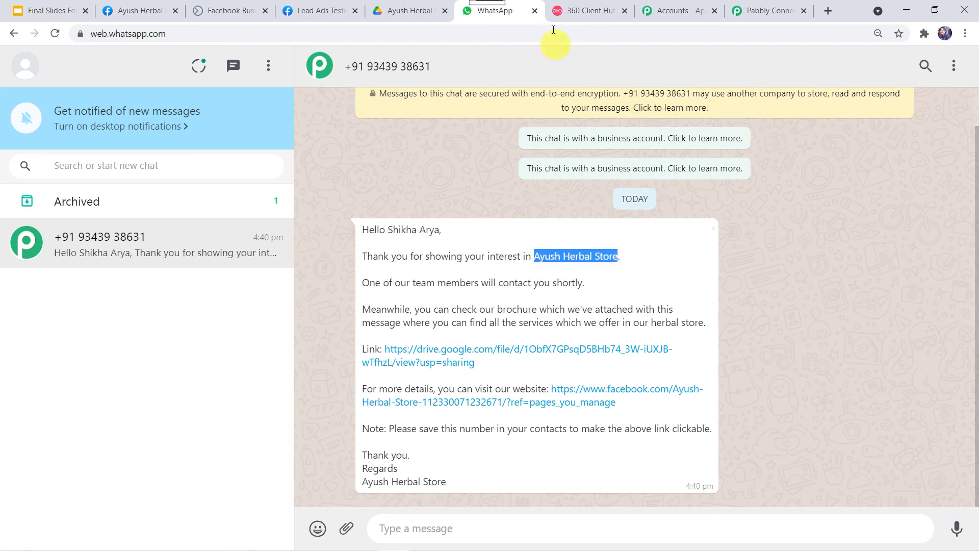
click(592, 11)
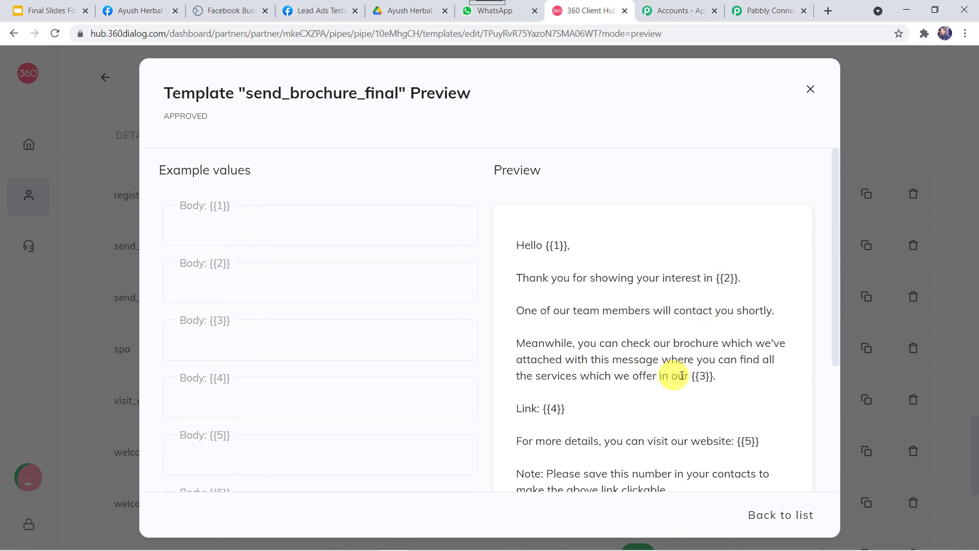
click(499, 11)
drag(649, 323, 709, 331)
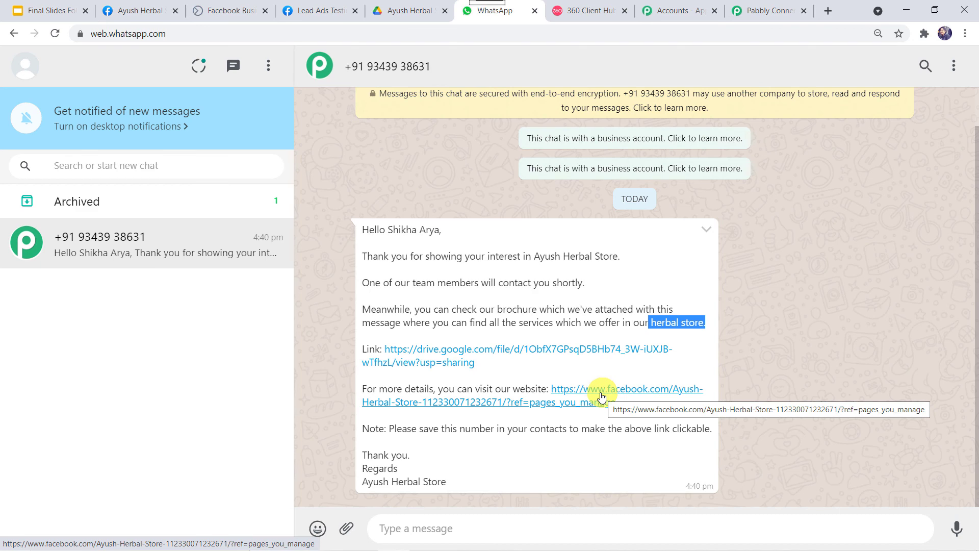
drag(459, 483, 342, 489)
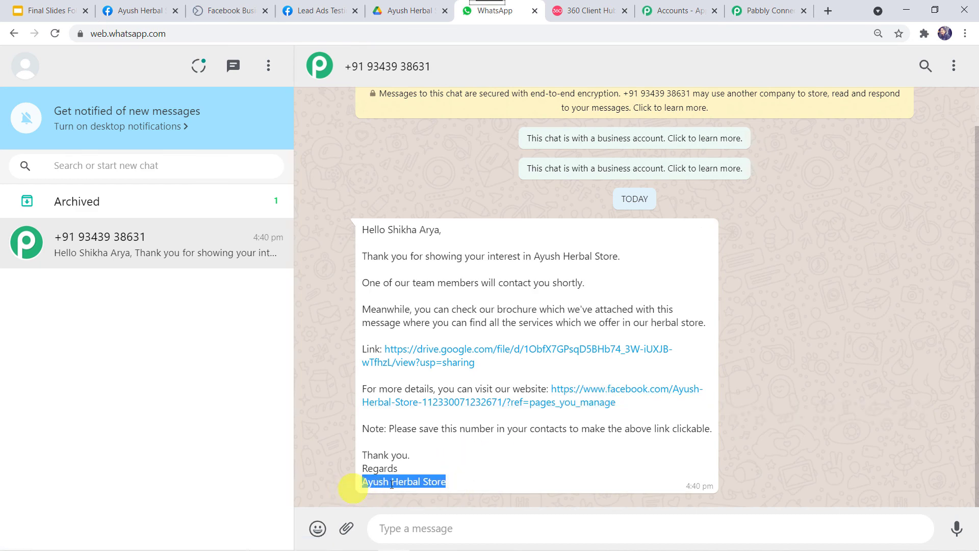
click(590, 11)
scroll(733, 435, down, 3)
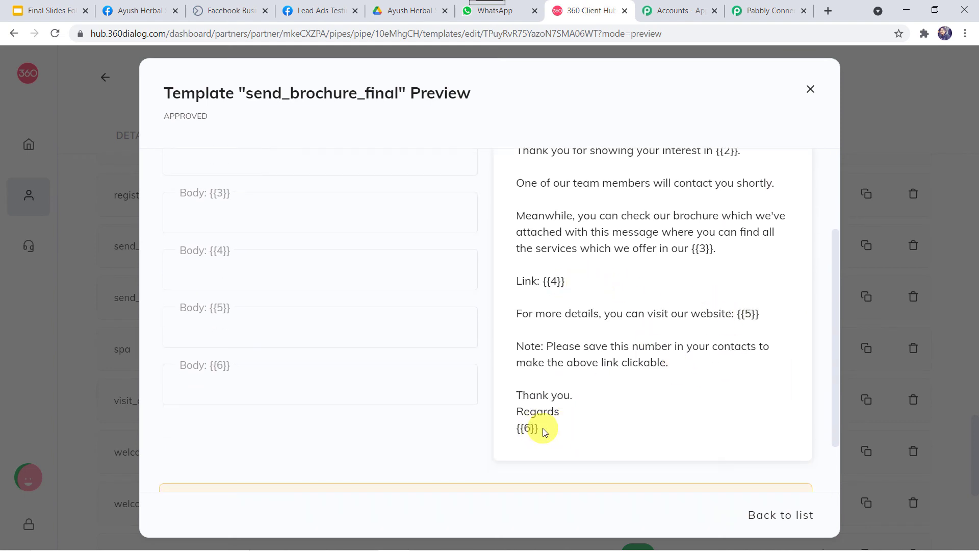
click(508, 12)
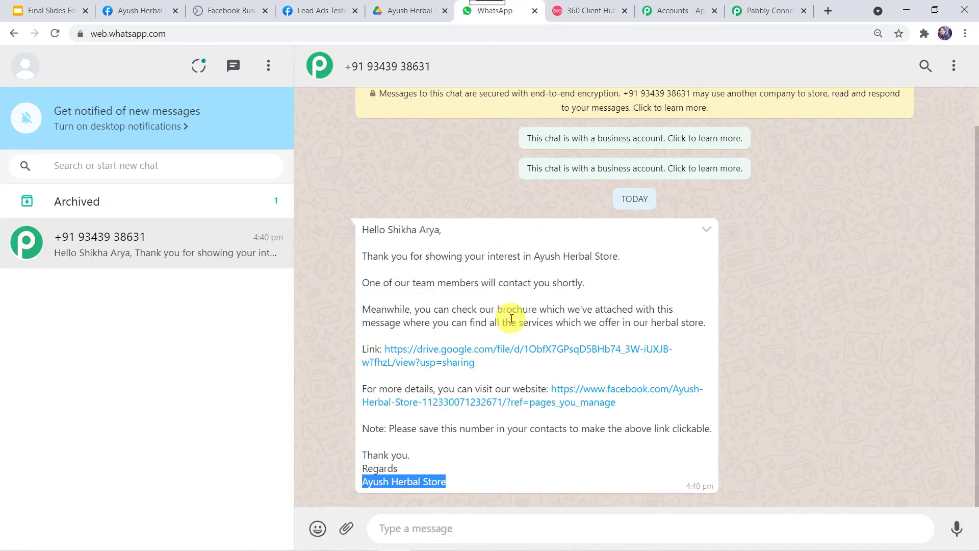
click(439, 351)
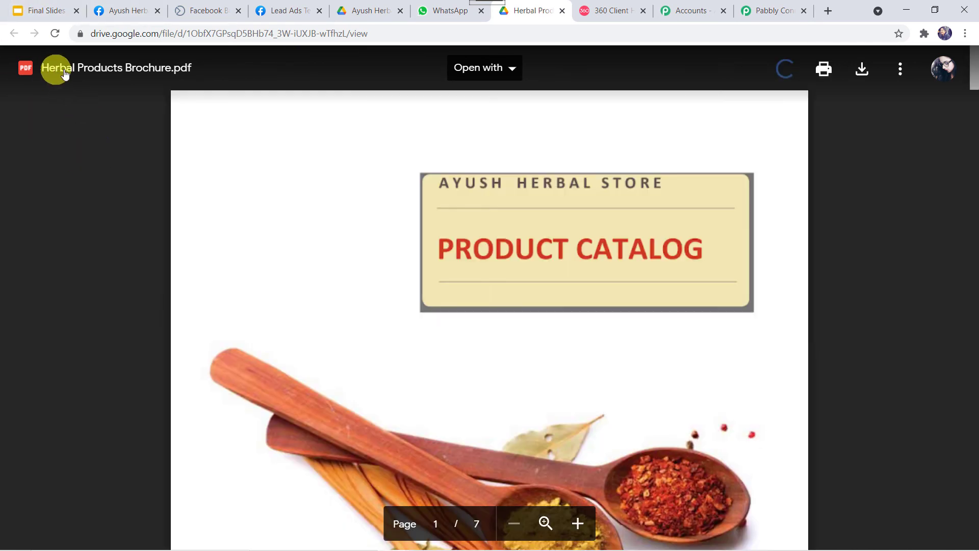
- Scroll through the Herbal Products Brochure.pdf pages and back up to page 1
scroll(374, 352, down, 3)
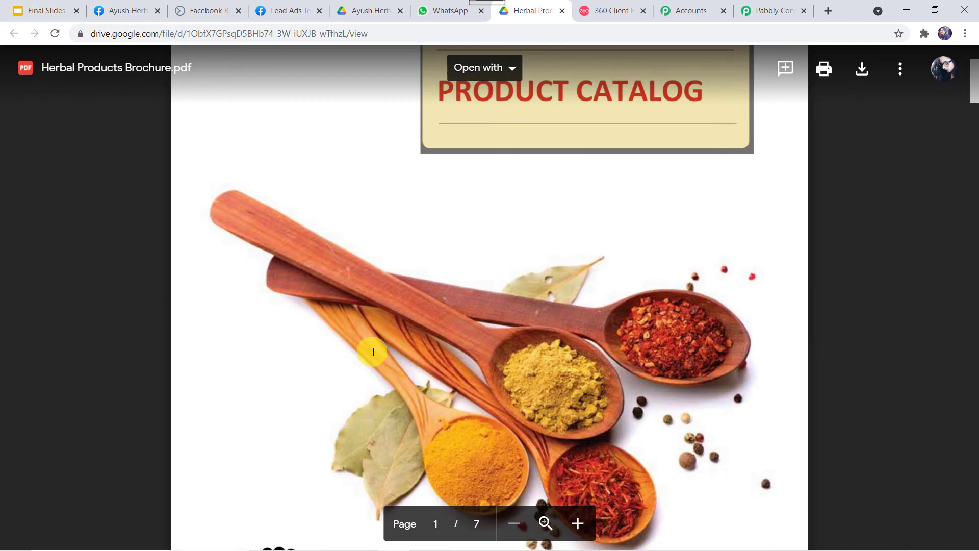
scroll(380, 352, down, 15)
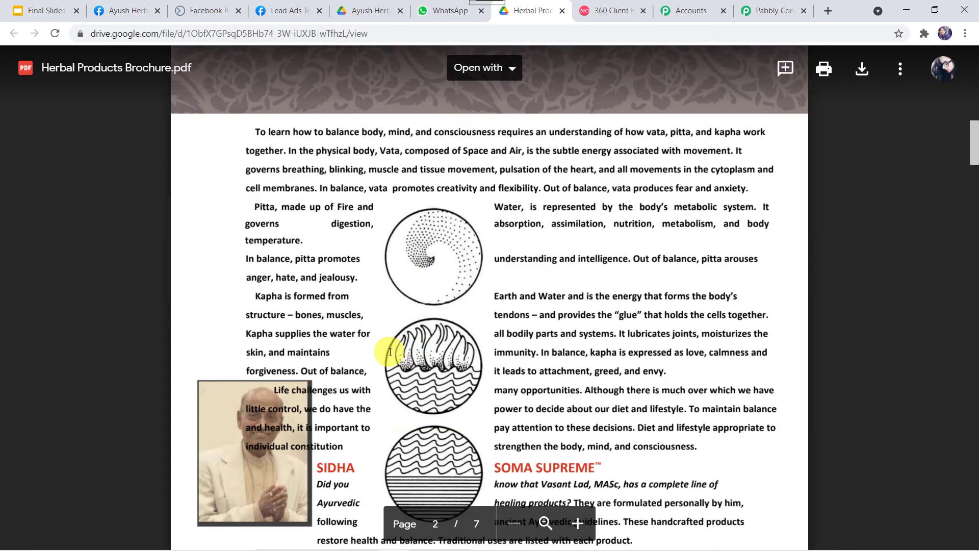
scroll(391, 352, down, 9)
scroll(390, 352, up, 14)
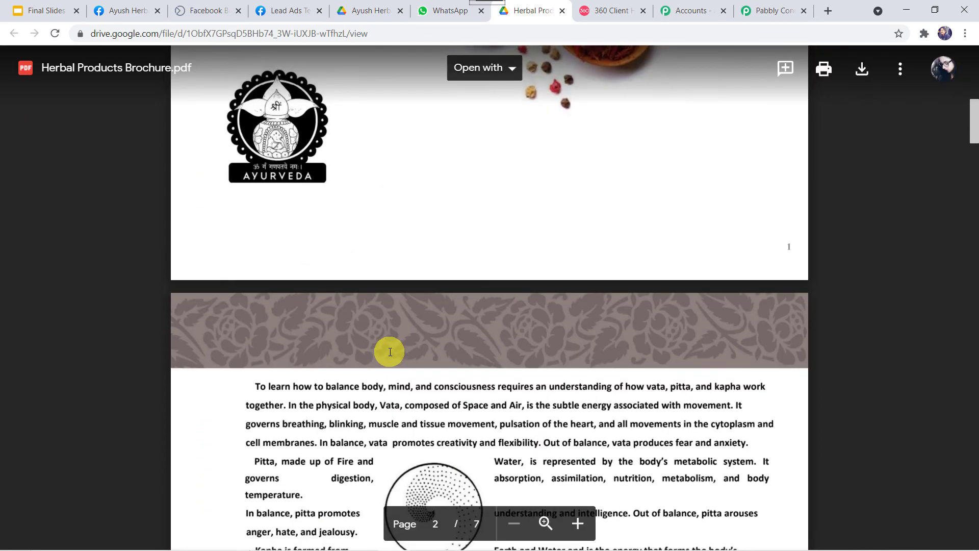
scroll(390, 352, up, 10)
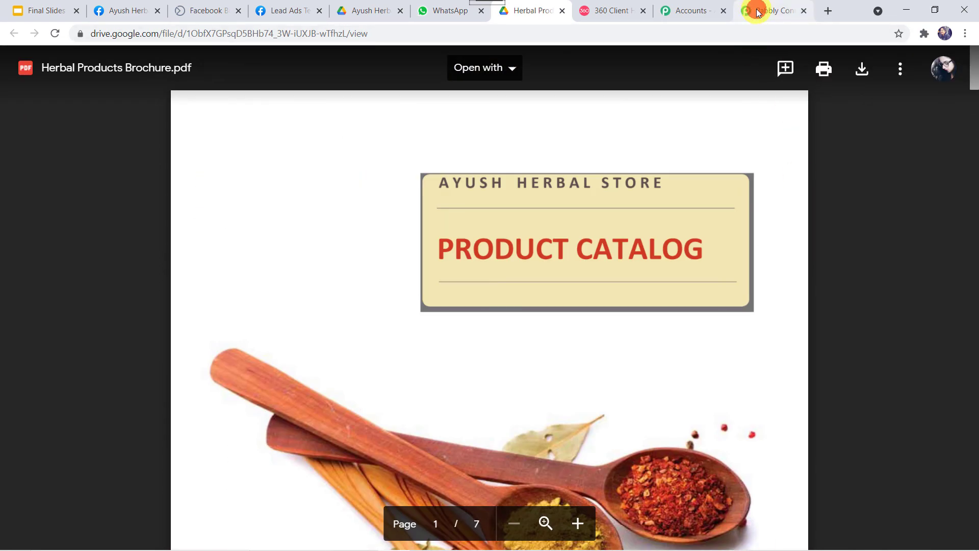
click(757, 11)
- Return to the Pabbly Connect workflow and scroll up to the Facebook Lead Ads trigger
click(386, 469)
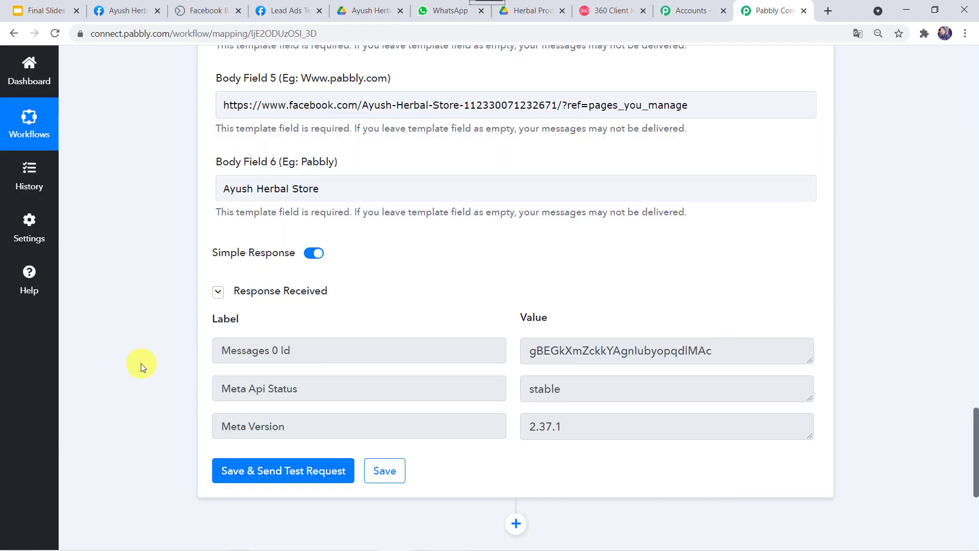
scroll(176, 375, up, 5)
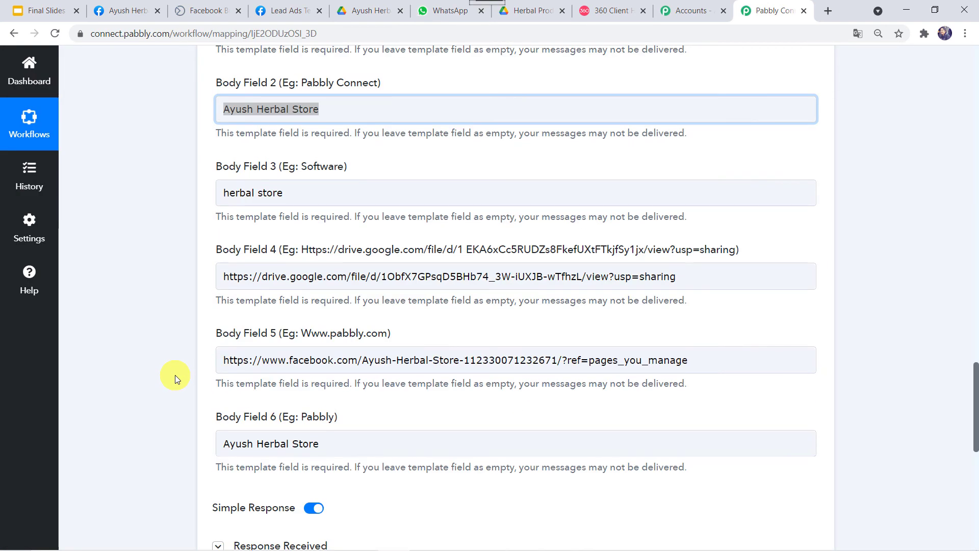
scroll(175, 375, up, 20)
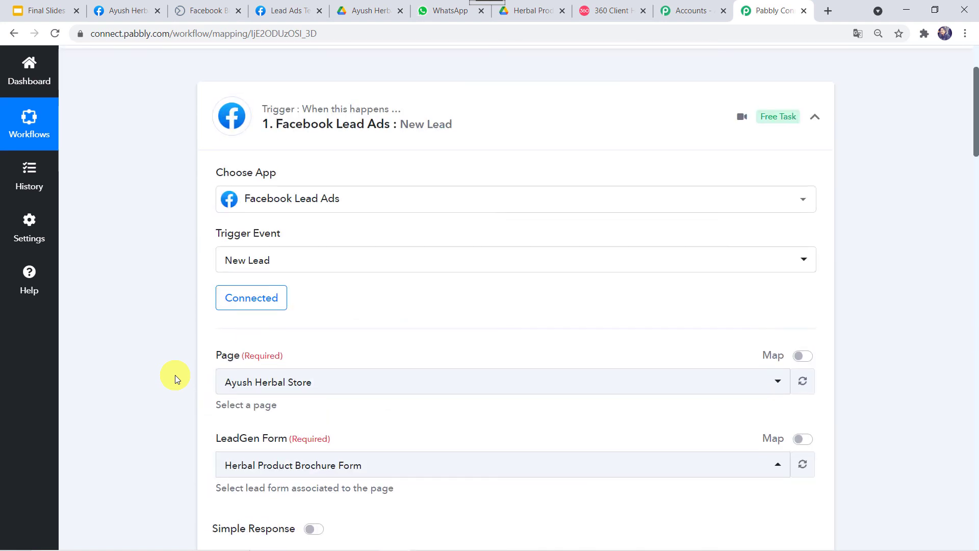
scroll(175, 375, up, 3)
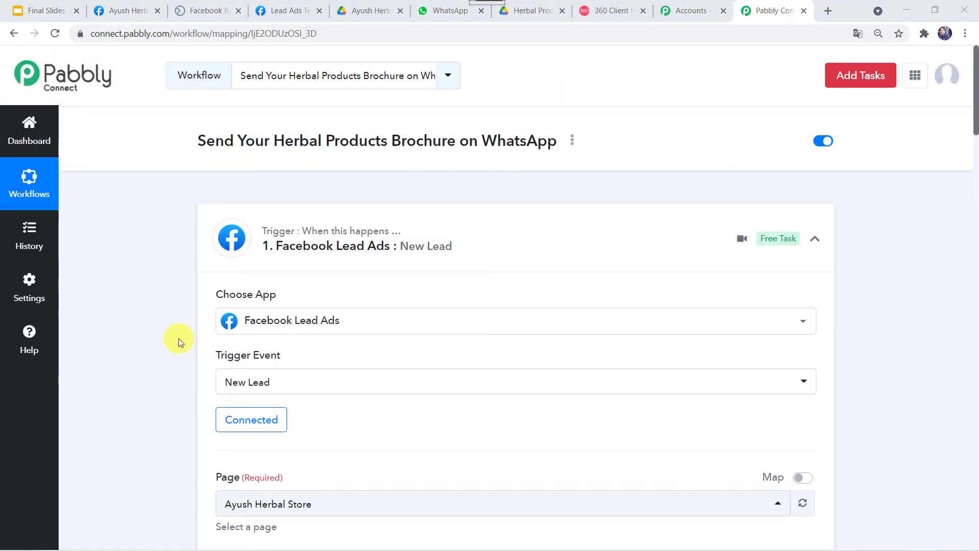
- Fill the lead test form with an email, the lead's full name and a phone number, then submit
click(294, 14)
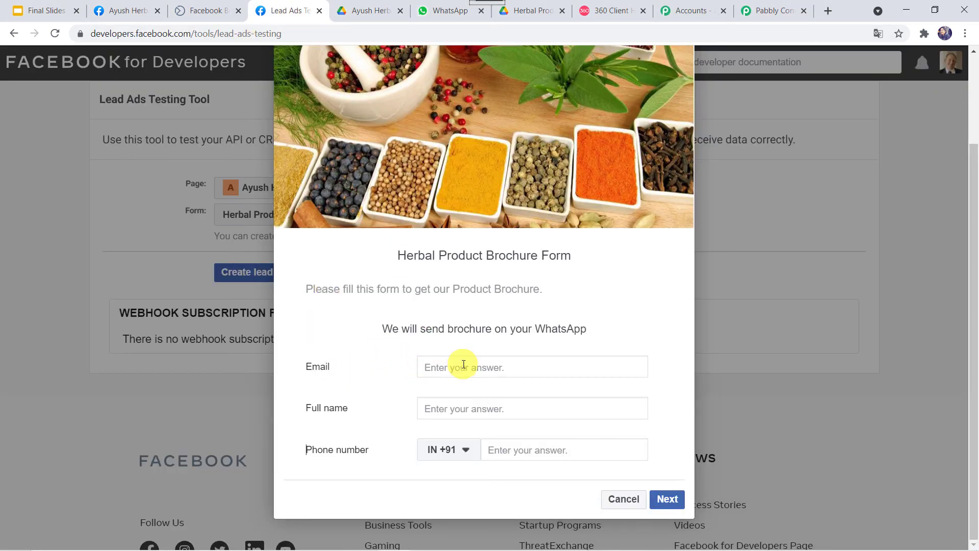
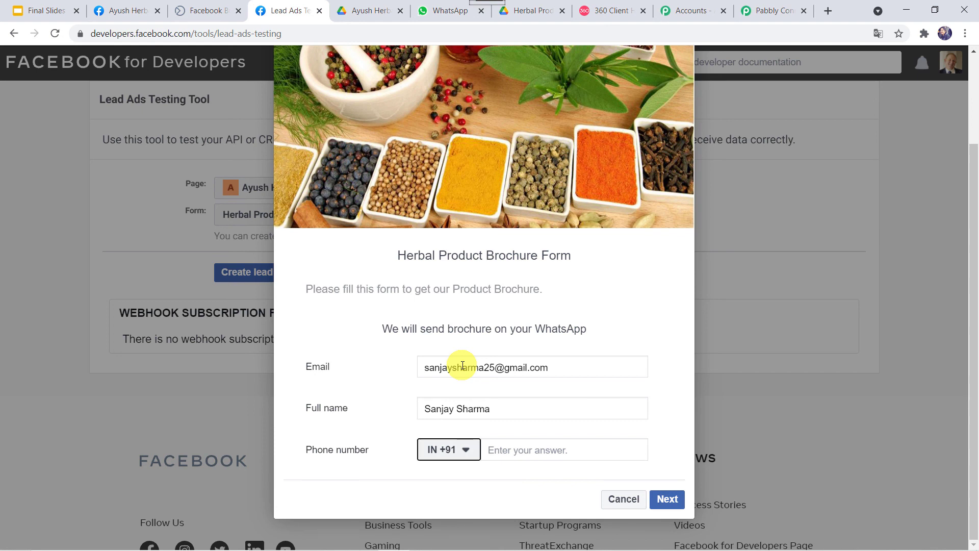
key(Tab)
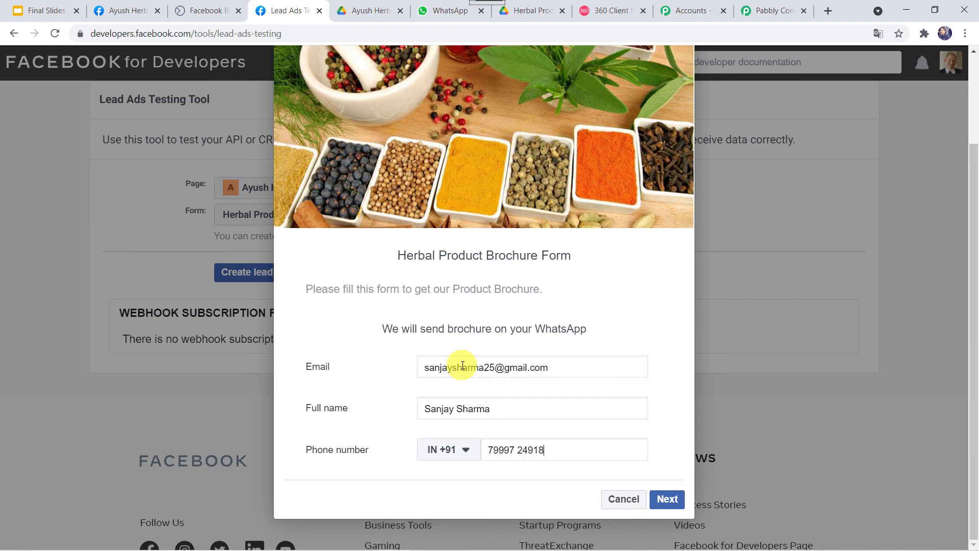
click(669, 499)
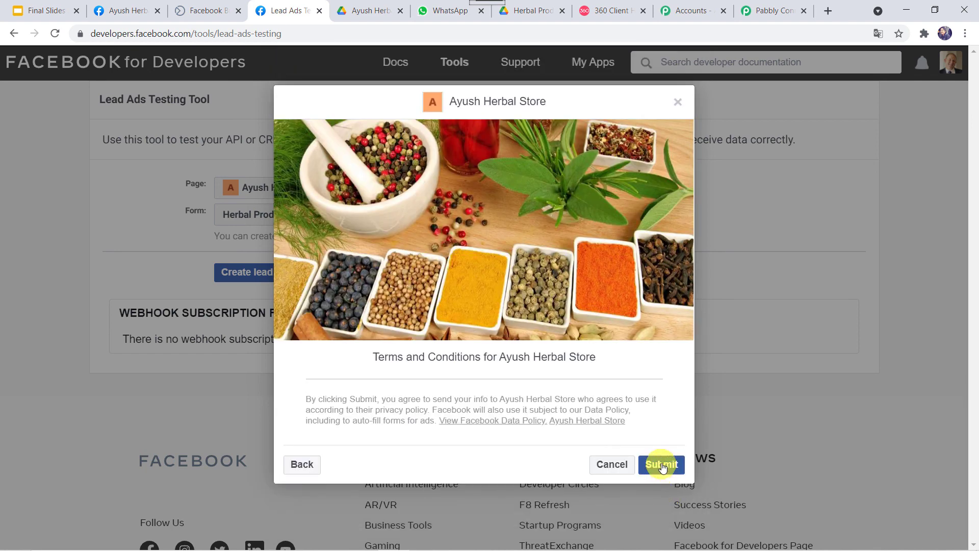
click(663, 465)
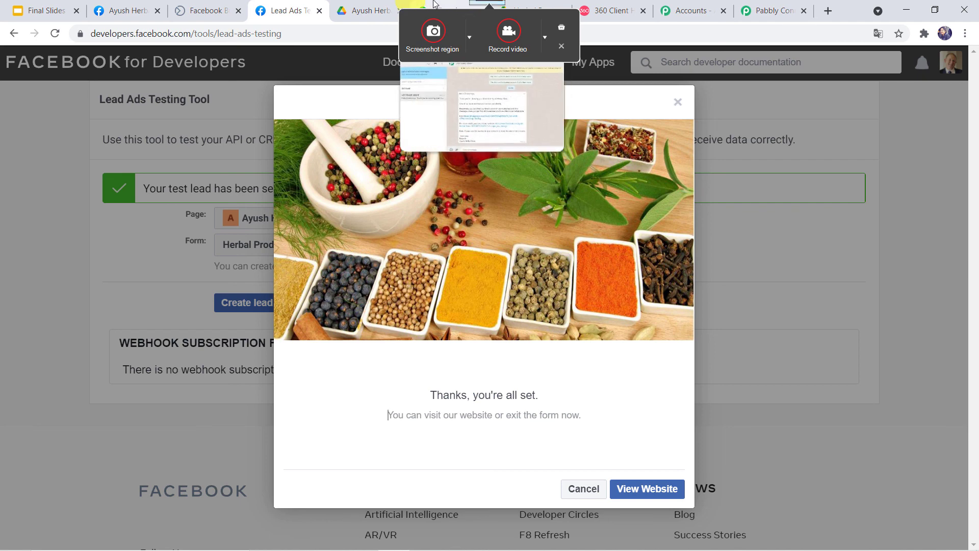
- View the new lead's brochure message in WhatsApp Web, then go back to Pabbly Connect
click(452, 7)
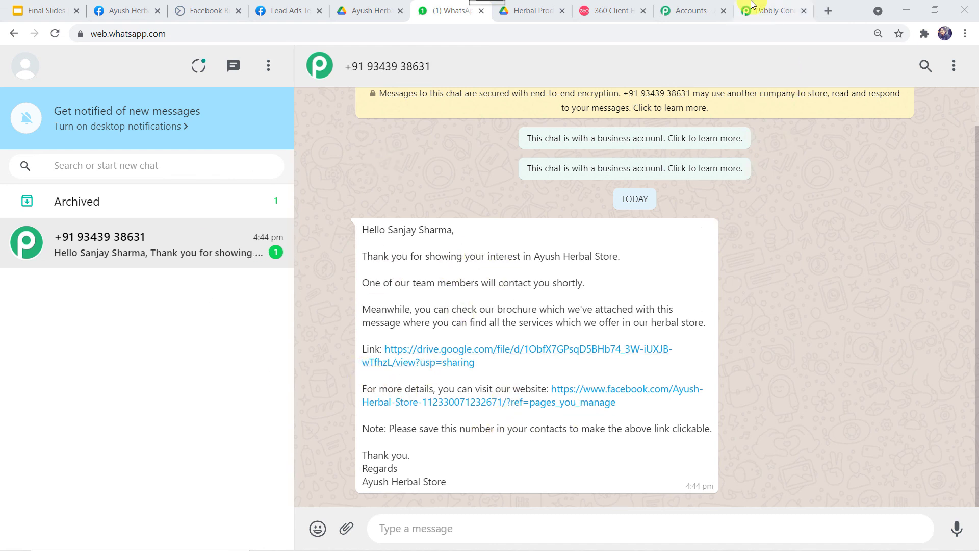
click(766, 11)
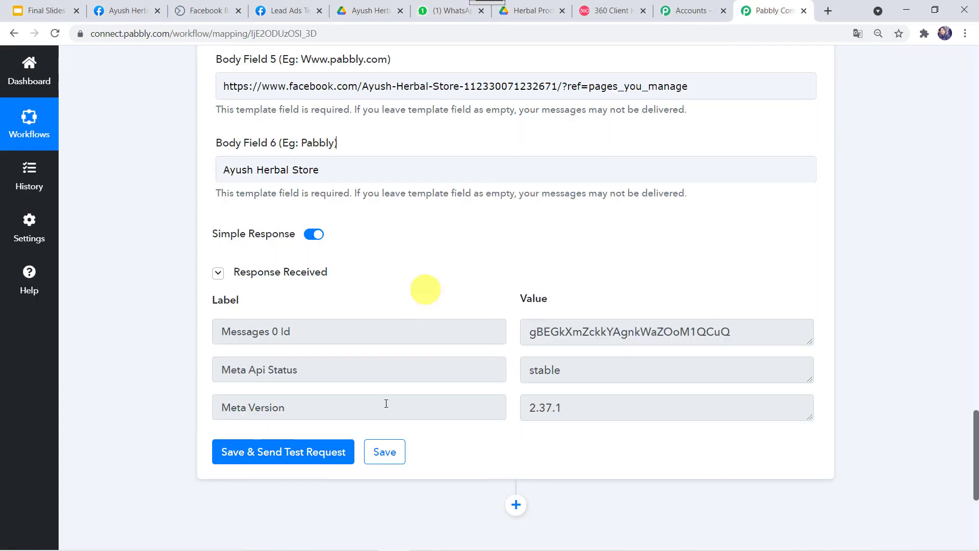
- Save the WhatsApp by 360Dialog step, confirm, and collapse both the trigger and action steps
click(383, 454)
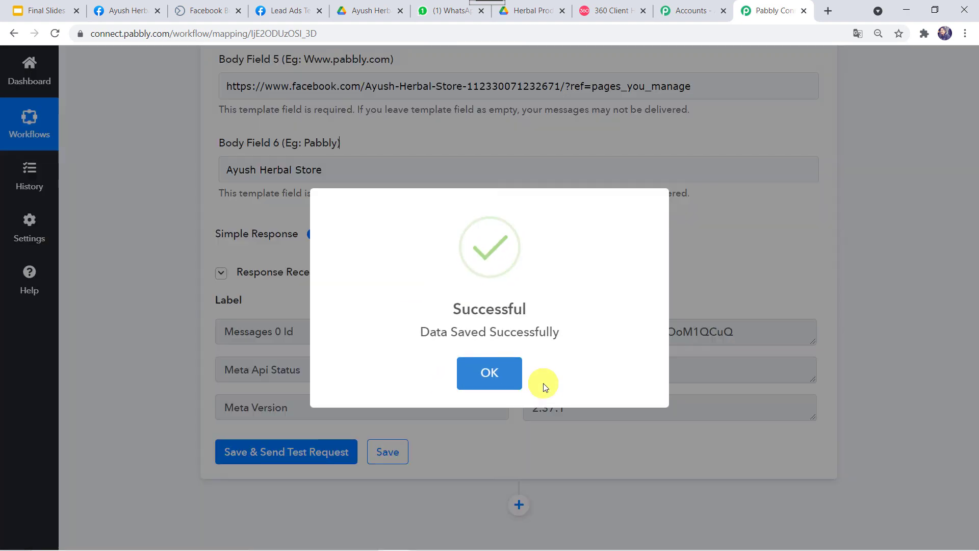
click(460, 373)
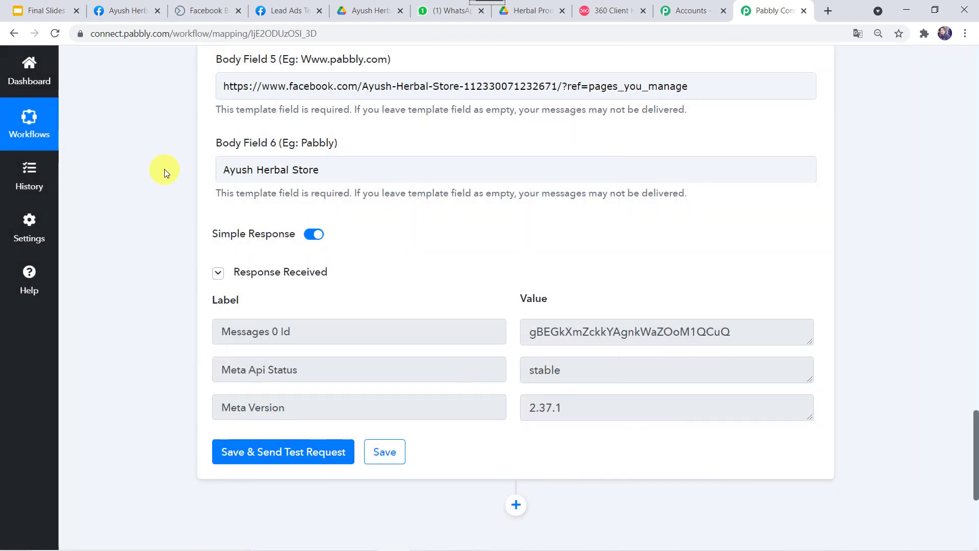
scroll(164, 169, down, 1)
scroll(168, 170, up, 10)
scroll(167, 169, up, 15)
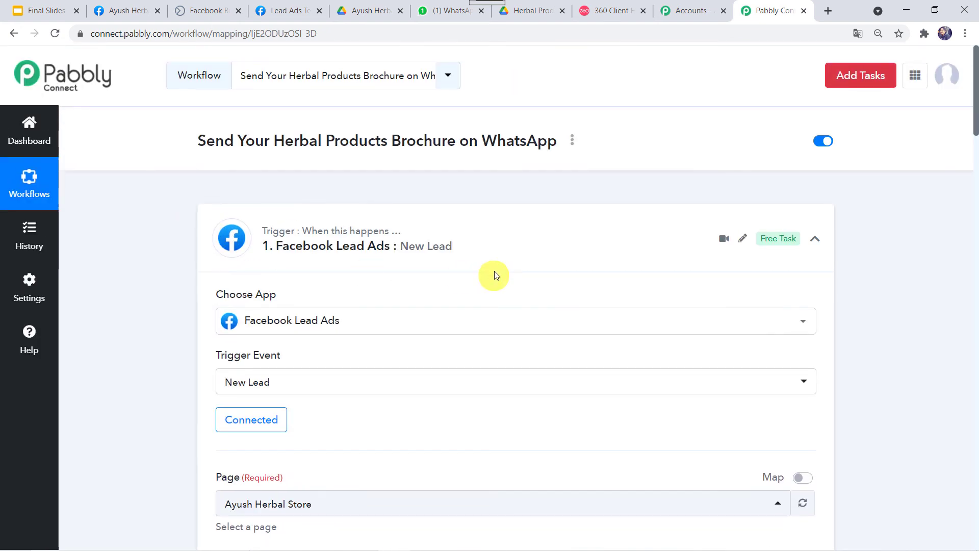
click(499, 225)
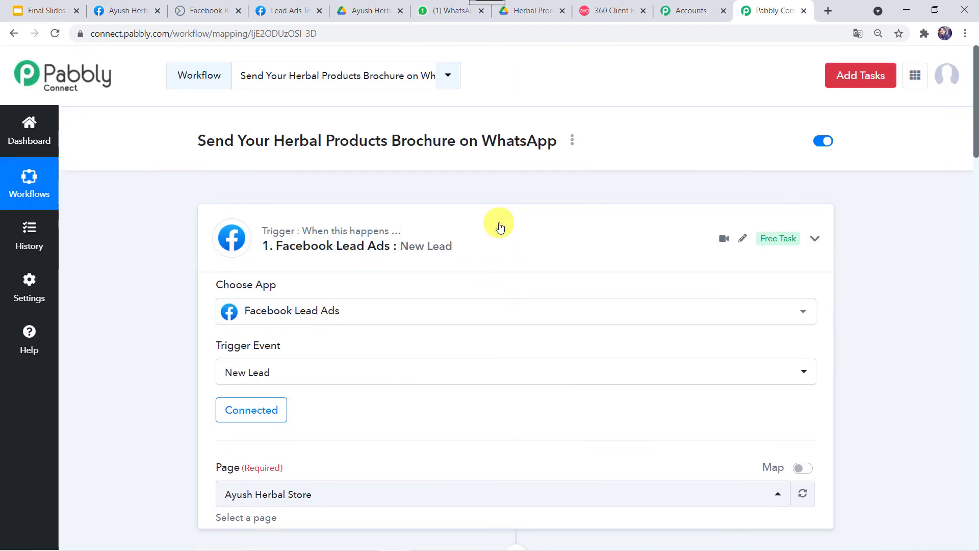
click(527, 356)
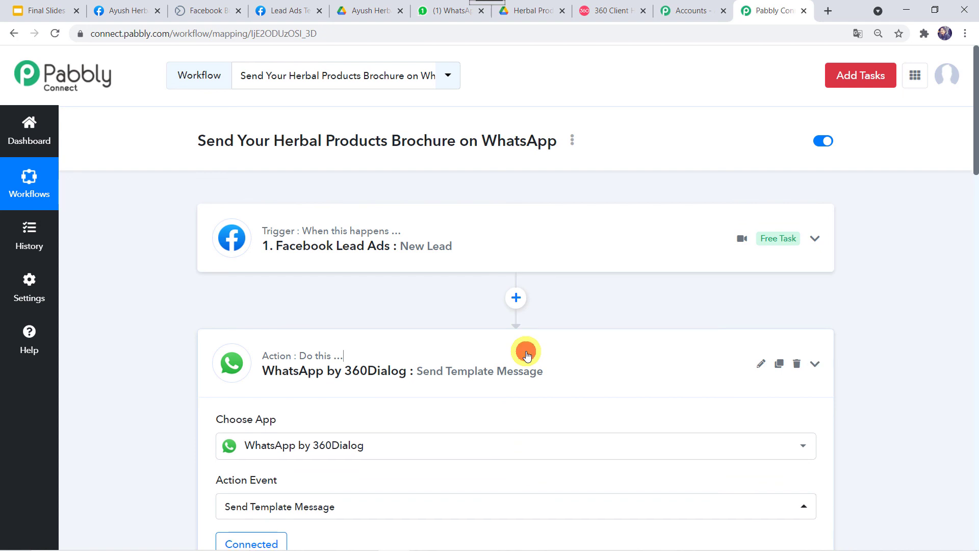